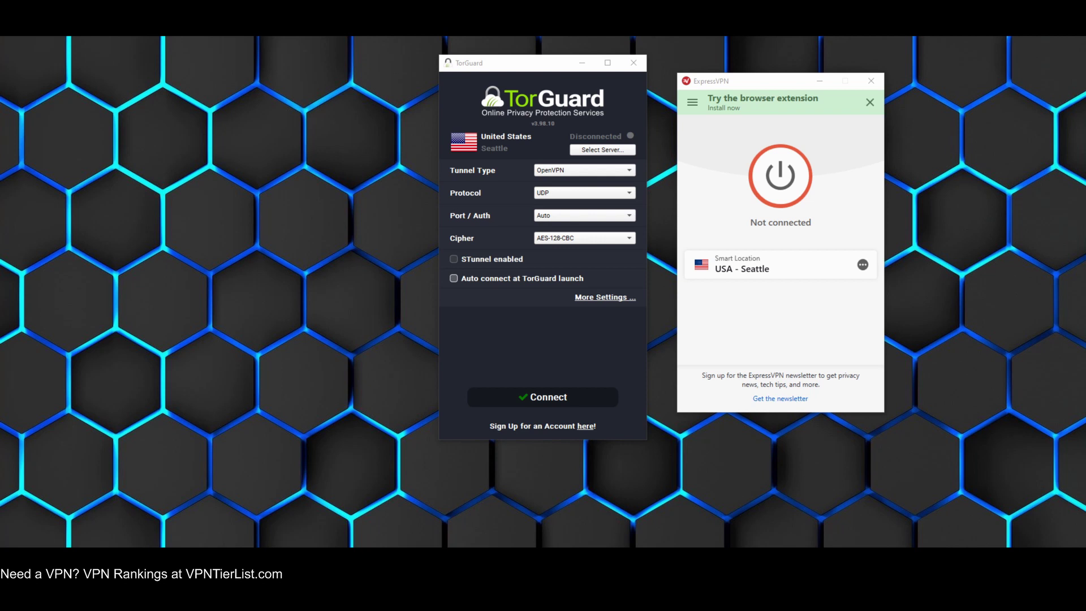
# - Shift TorGuard left and place the ExpressVPN window right beside it
pyautogui.moveTo(510, 63); pyautogui.dragTo(419, 62)
pyautogui.moveTo(752, 79); pyautogui.dragTo(669, 84)
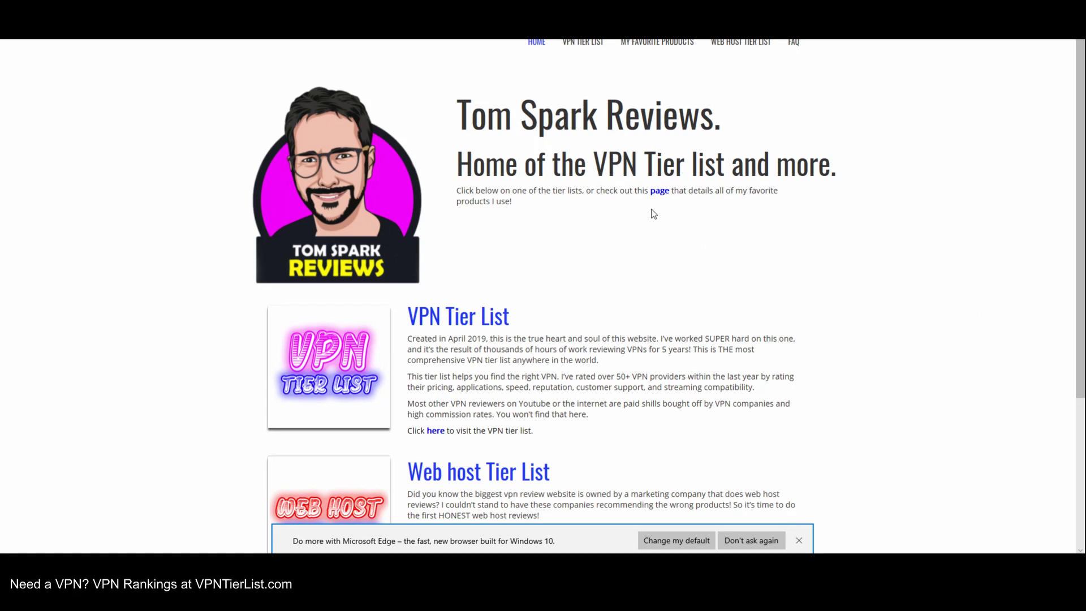
# - Open the VPN Tier List page and scroll through its rankings
pyautogui.scroll(-2, 582, 270)
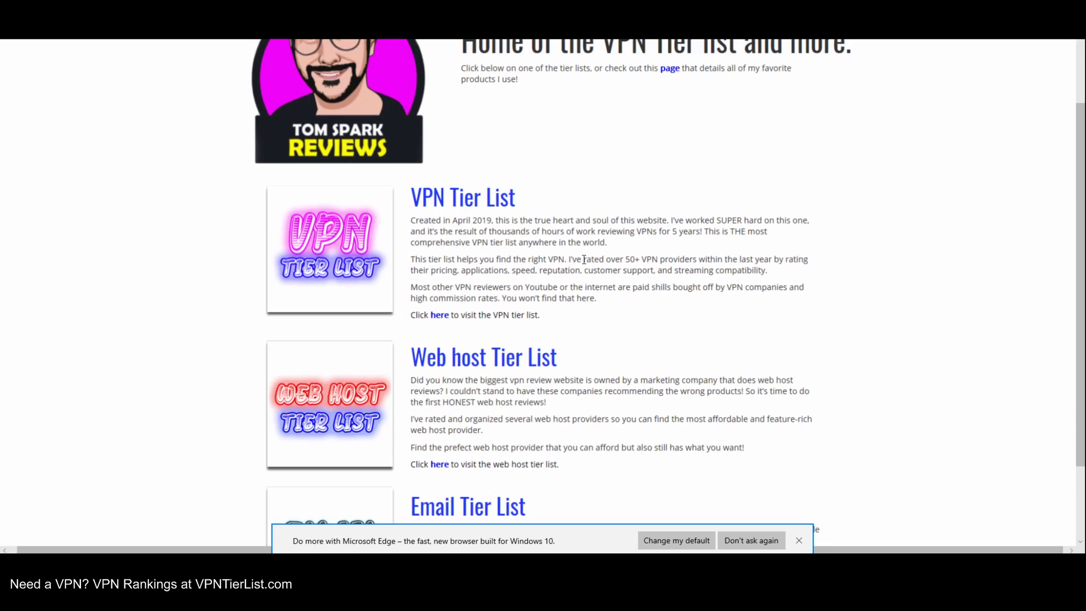
pyautogui.scroll(1, 466, 235)
pyautogui.click(466, 234)
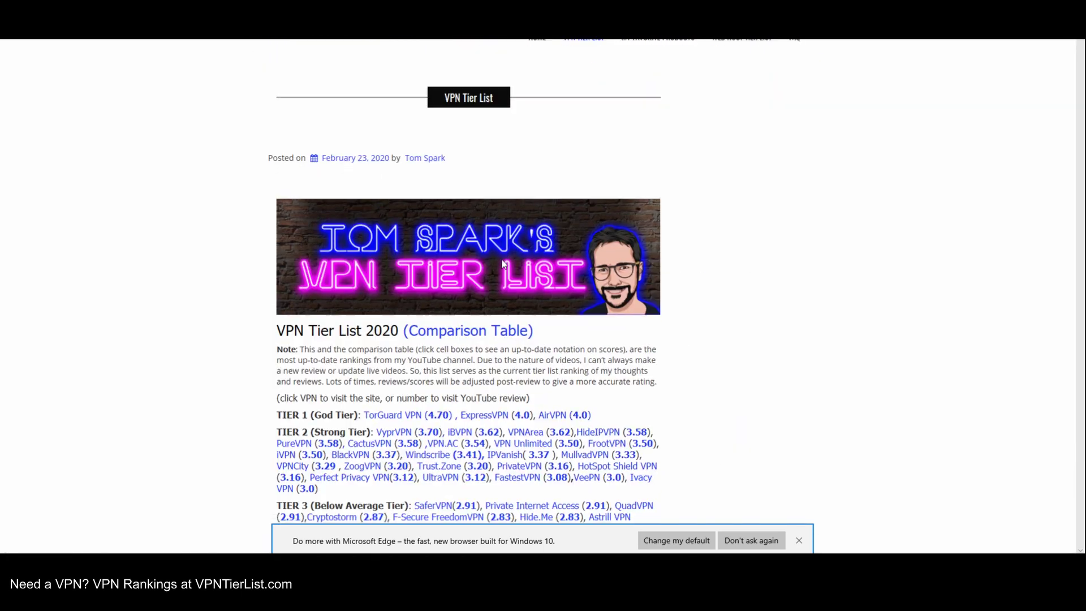
pyautogui.scroll(-4, 504, 267)
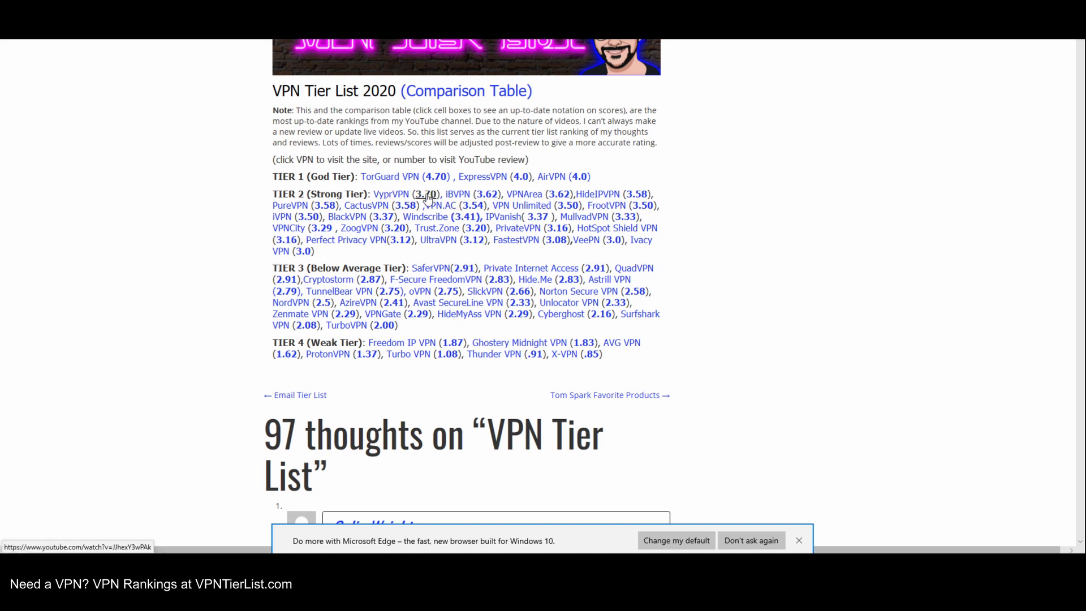
pyautogui.scroll(4, 427, 198)
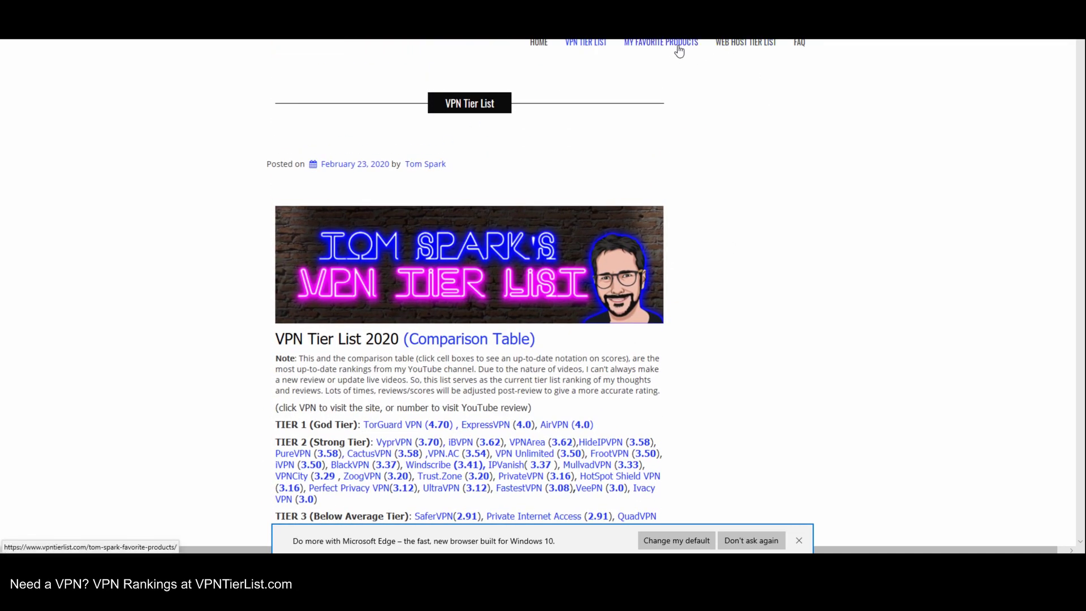
# - Open the My Favorite Products page and scroll through it
pyautogui.click(679, 50)
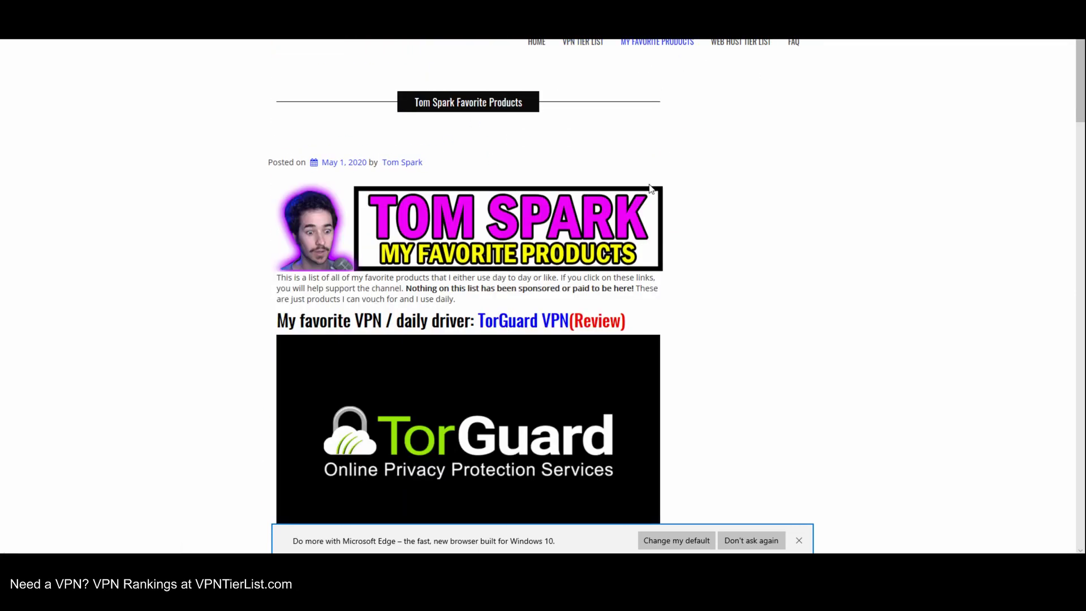
pyautogui.scroll(-6, 703, 117)
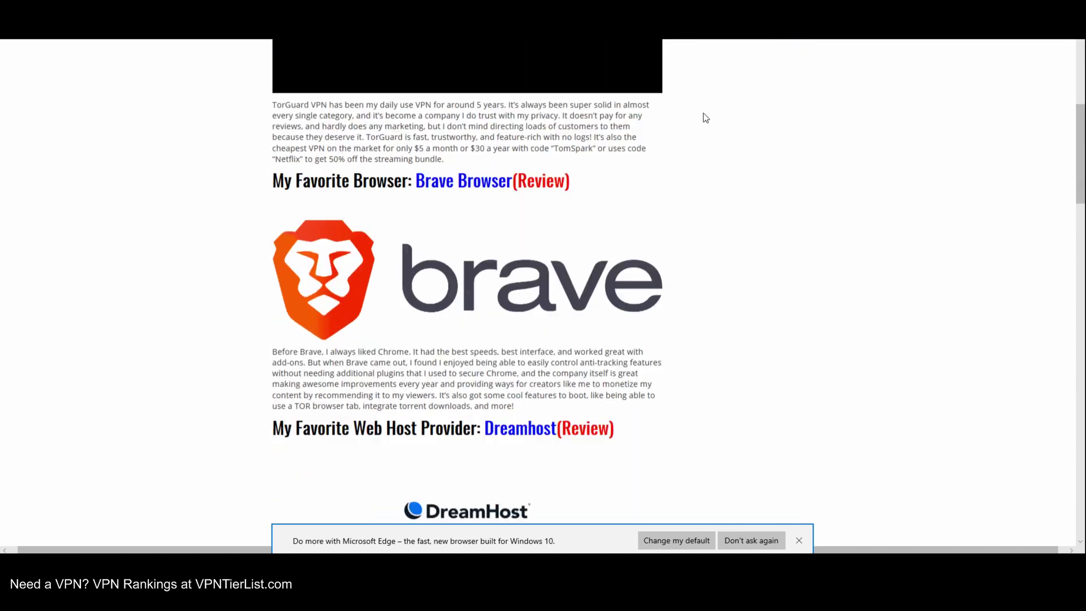
pyautogui.scroll(6, 702, 116)
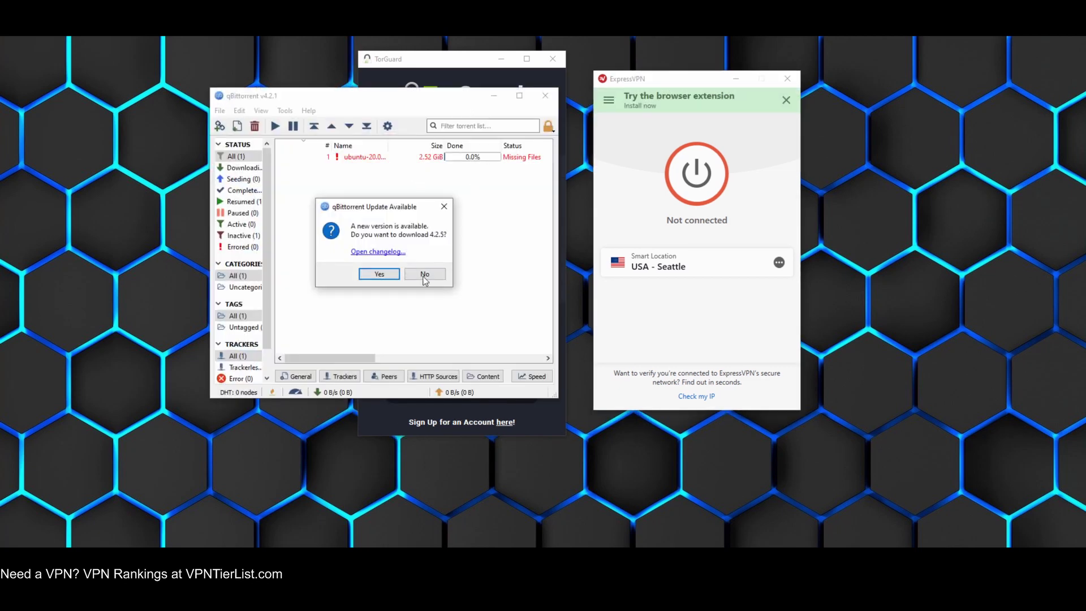
# - Decline the qBittorrent 4.2.5 update, then move qBittorrent left and ExpressVPN right
pyautogui.click(422, 273)
pyautogui.moveTo(326, 95); pyautogui.dragTo(187, 79)
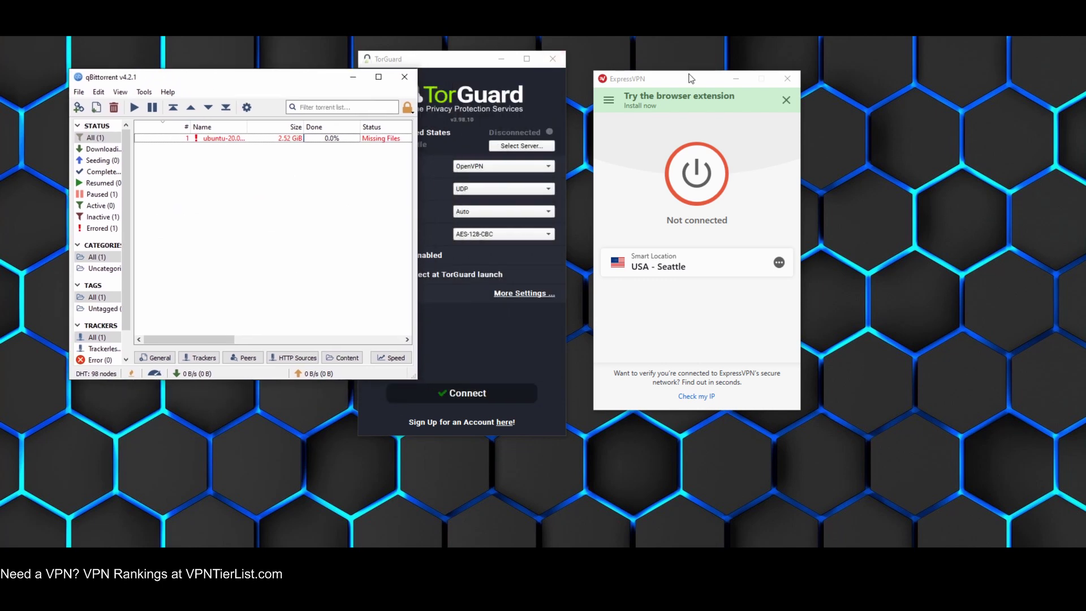
pyautogui.moveTo(691, 78); pyautogui.dragTo(784, 82)
# - Move TorGuard clear of qBittorrent, adjust qBittorrent, and select the ubuntu torrent
pyautogui.moveTo(476, 62); pyautogui.dragTo(576, 58)
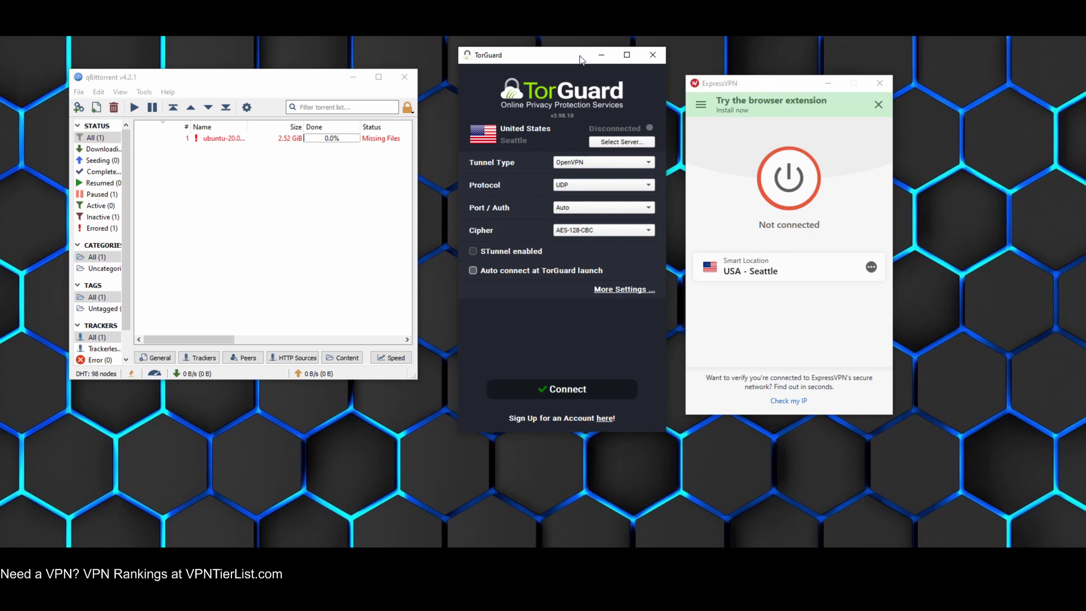
pyautogui.moveTo(417, 379); pyautogui.dragTo(418, 370)
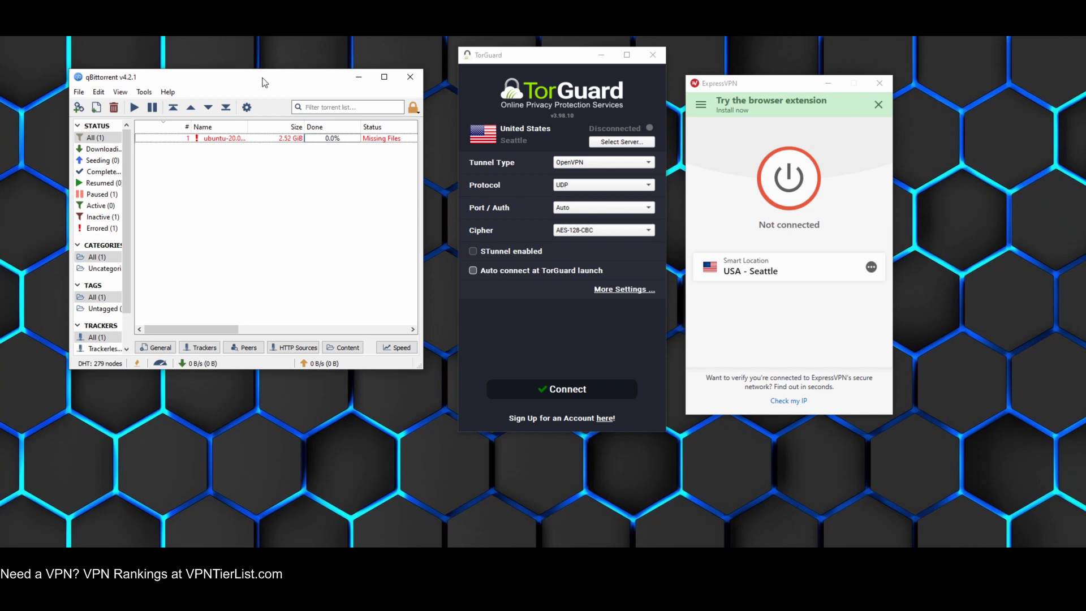
pyautogui.moveTo(261, 82); pyautogui.dragTo(316, 84)
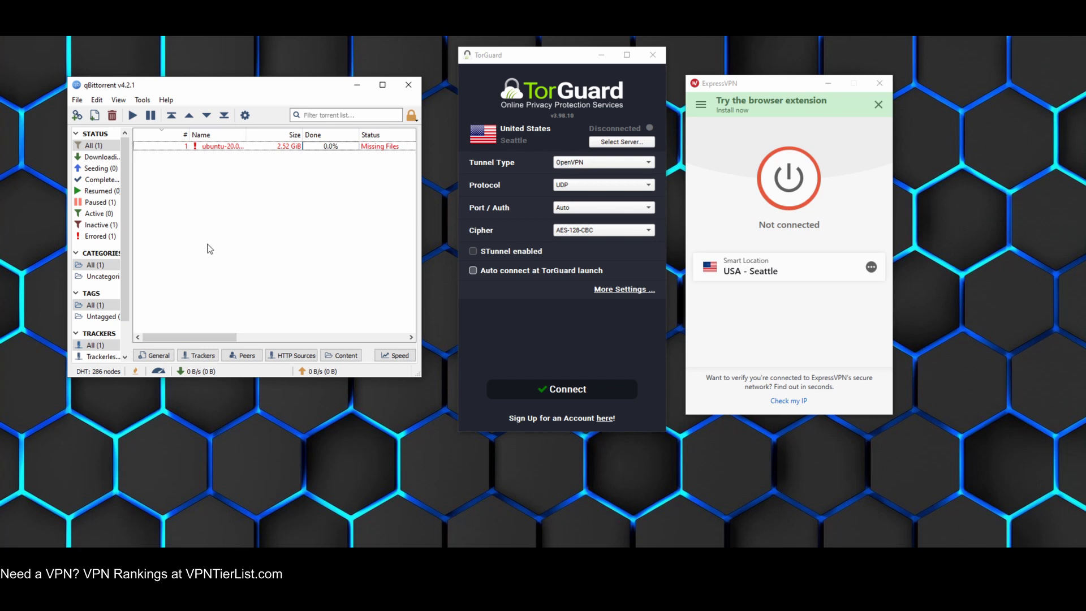
pyautogui.click(291, 145)
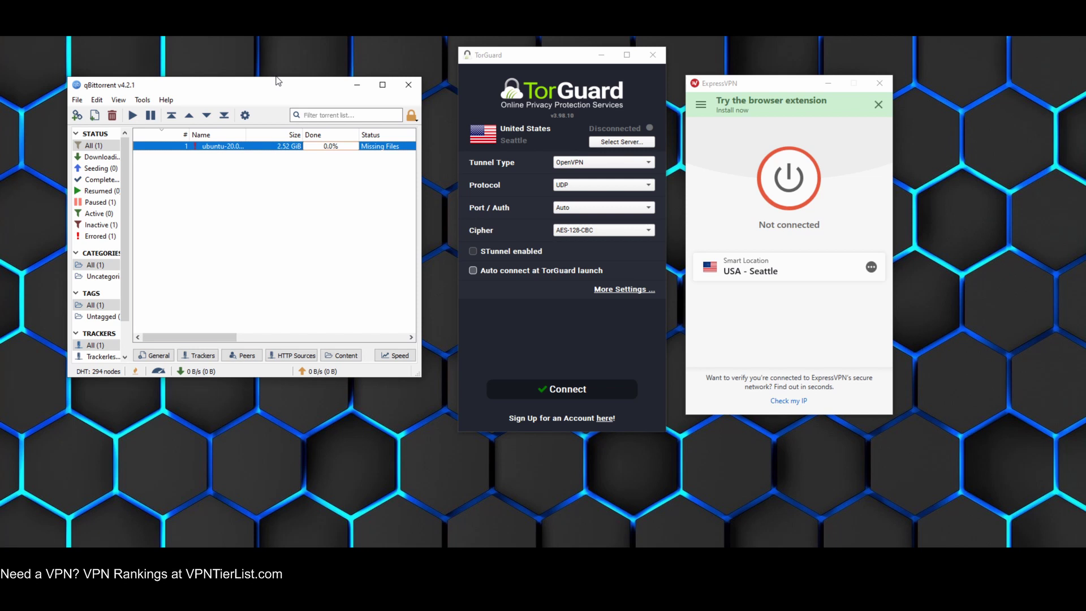
# - Start connecting ExpressVPN to USA - Seattle, then return focus to qBittorrent
pyautogui.click(593, 338)
pyautogui.click(784, 356)
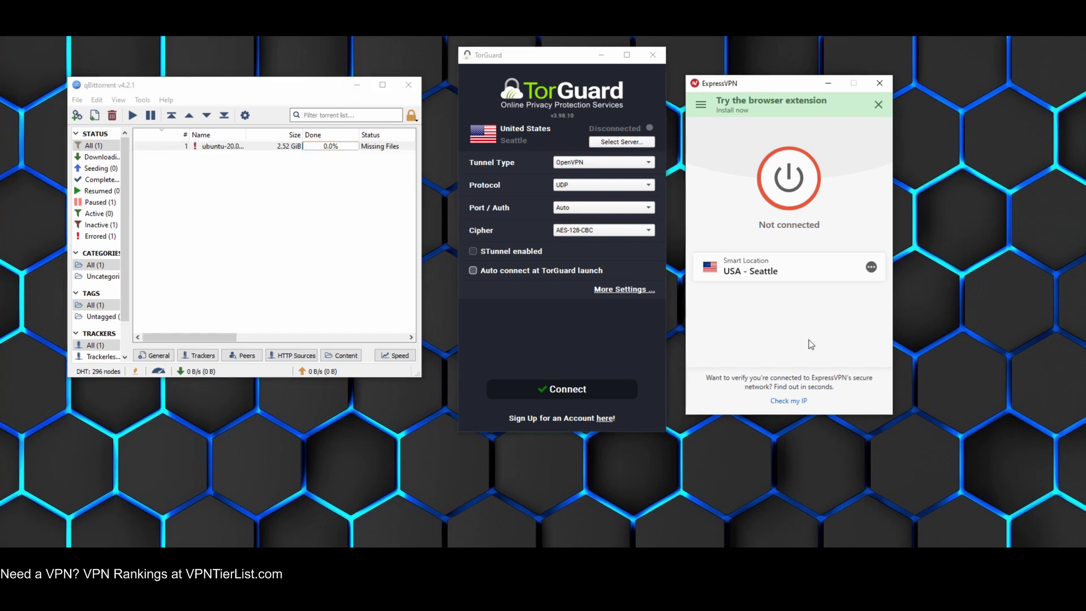
pyautogui.click(790, 195)
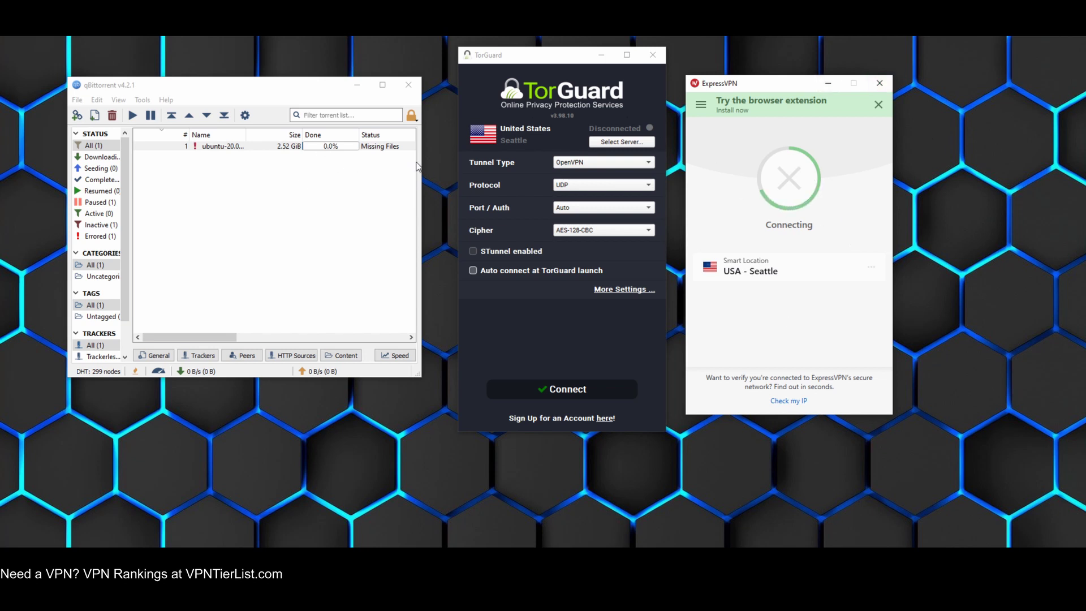
pyautogui.click(279, 199)
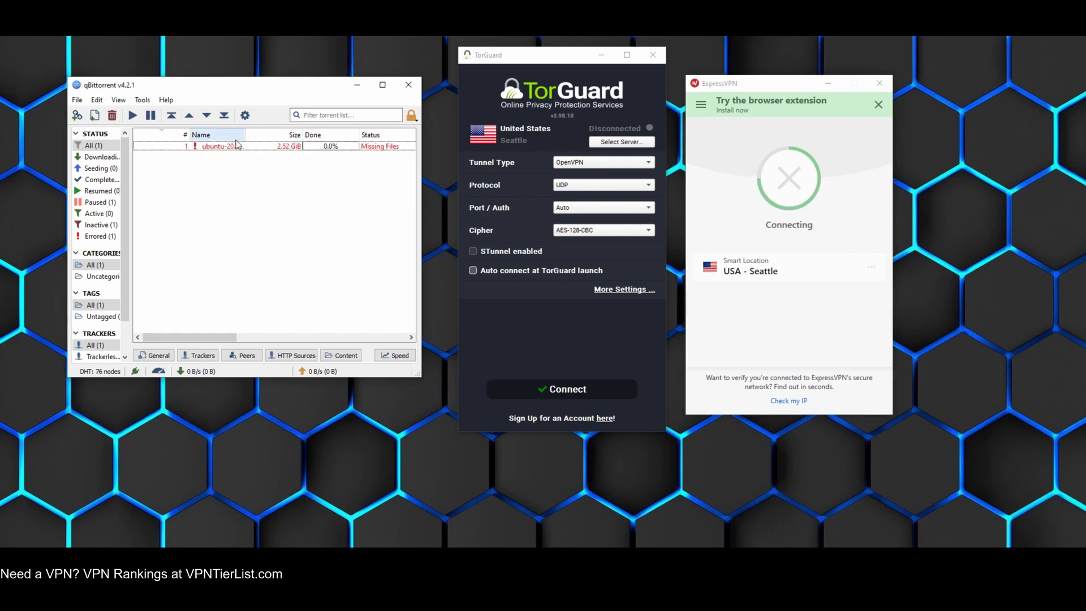
# - Open qBittorrent's connection options and move TorGuard and ExpressVPN further right
pyautogui.hotkey('alt', 'o')
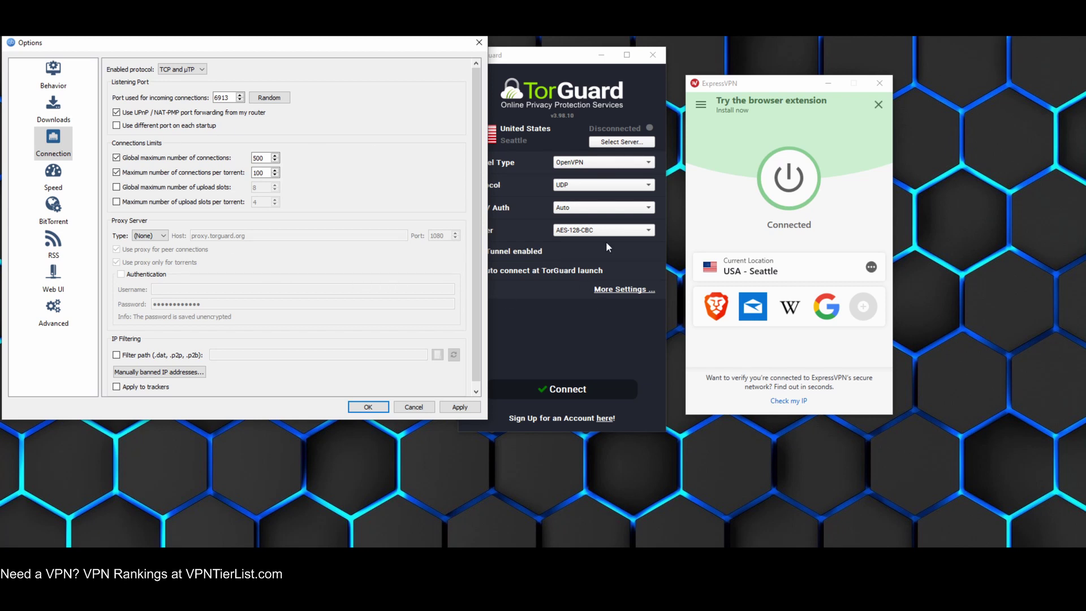
pyautogui.click(573, 60)
pyautogui.moveTo(573, 63); pyautogui.dragTo(613, 67)
pyautogui.moveTo(787, 89); pyautogui.dragTo(848, 95)
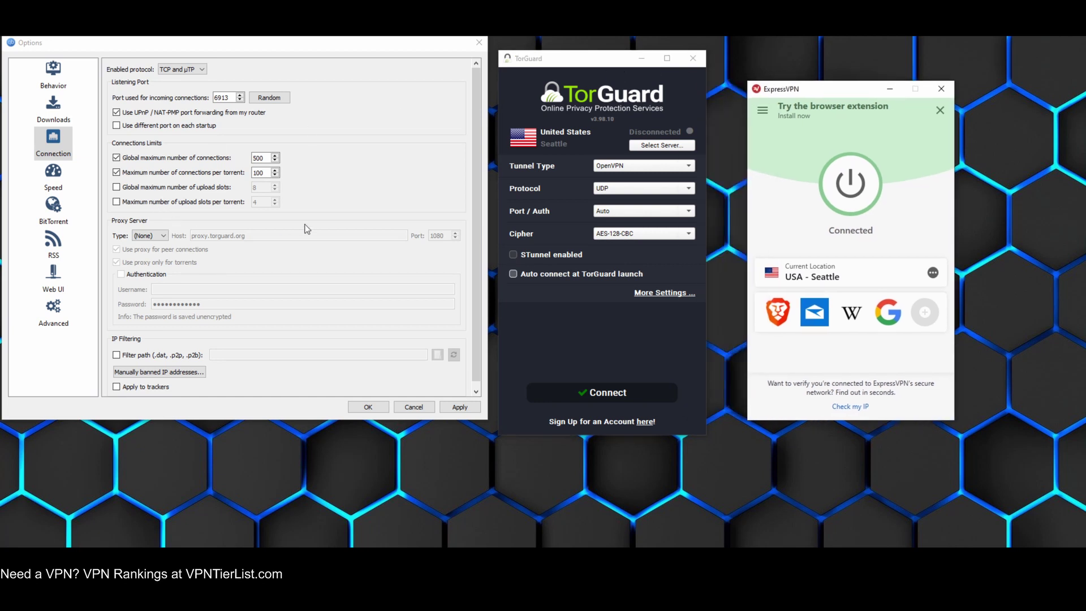
# - Set a SOCKS5 proxy at proxy.torguard.org:1080 with authentication enabled and confirm it
pyautogui.click(165, 237)
pyautogui.click(304, 232)
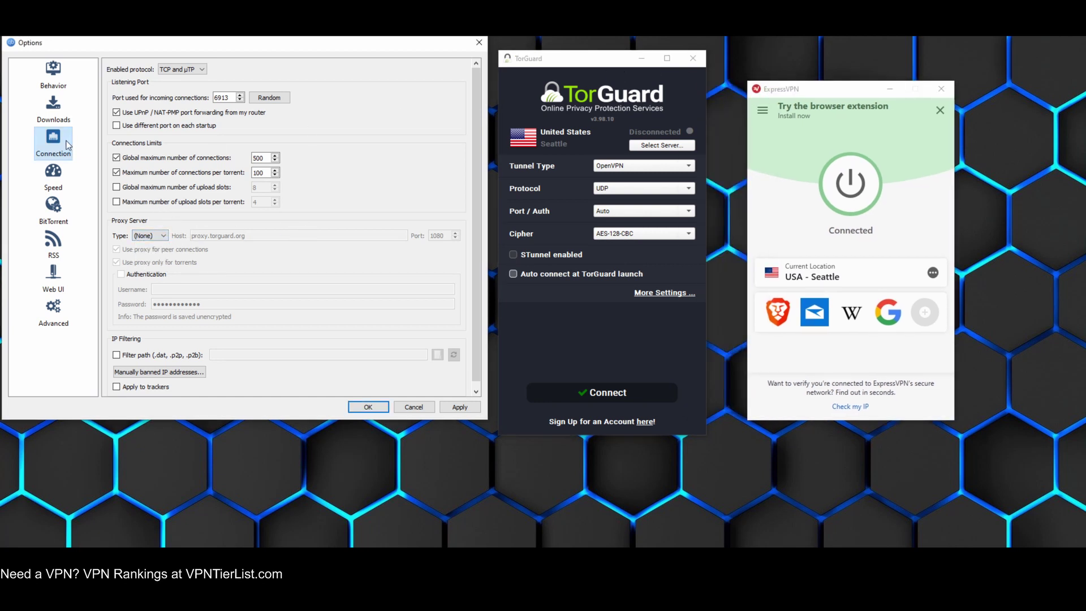
pyautogui.click(146, 236)
pyautogui.click(147, 259)
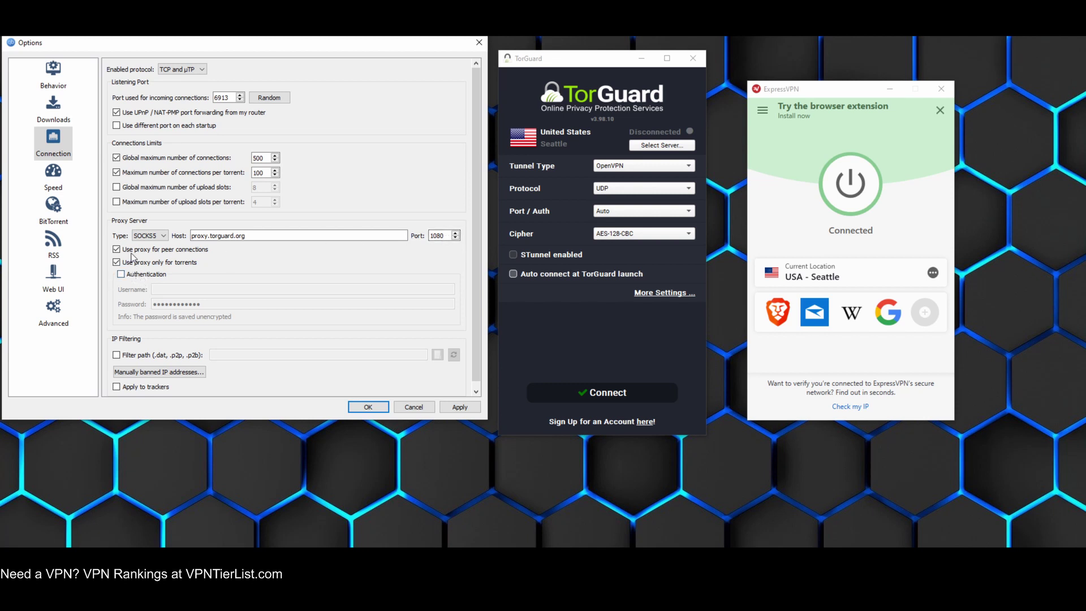
pyautogui.click(121, 274)
pyautogui.click(204, 287)
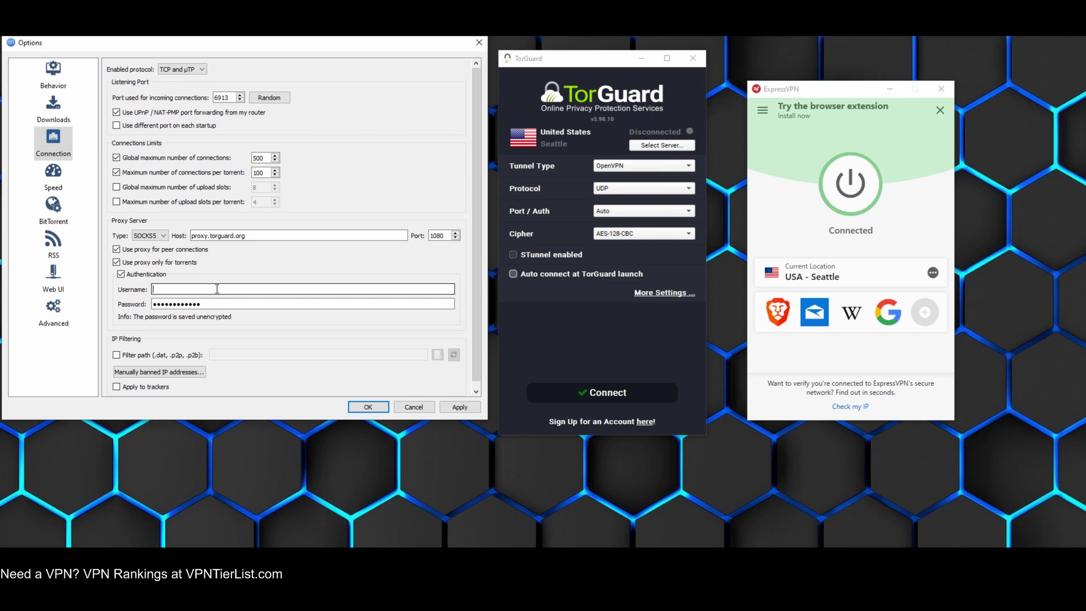
pyautogui.click(368, 407)
pyautogui.click(282, 147)
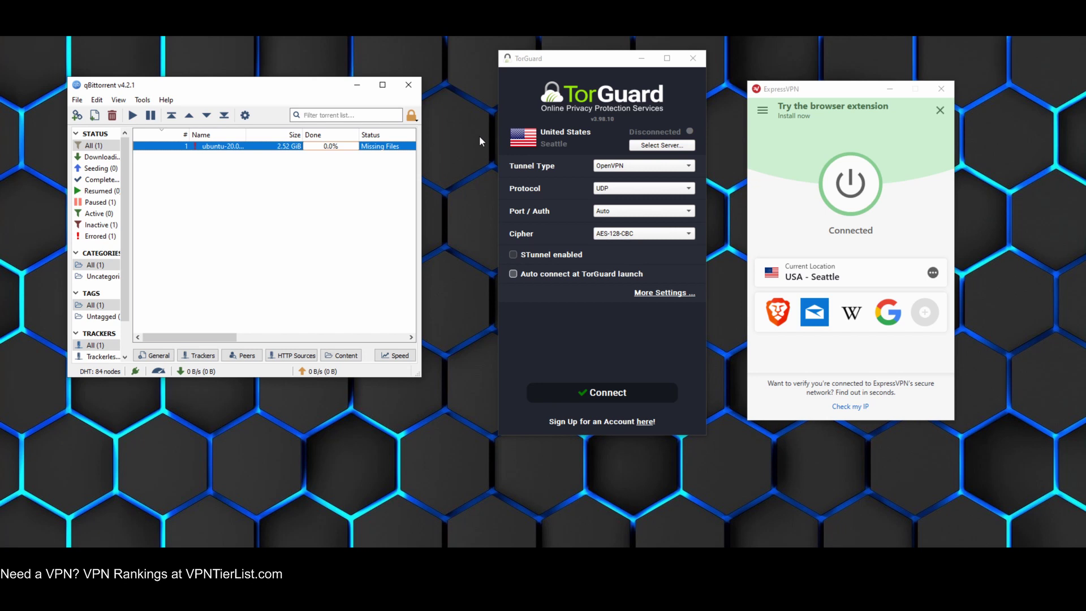
pyautogui.click(320, 190)
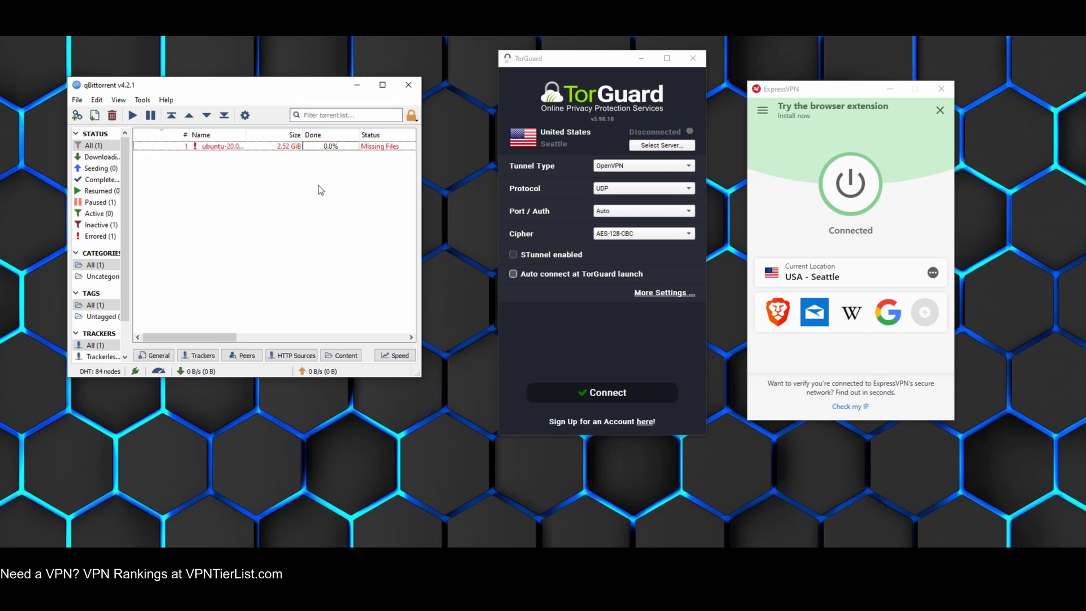
pyautogui.click(270, 146)
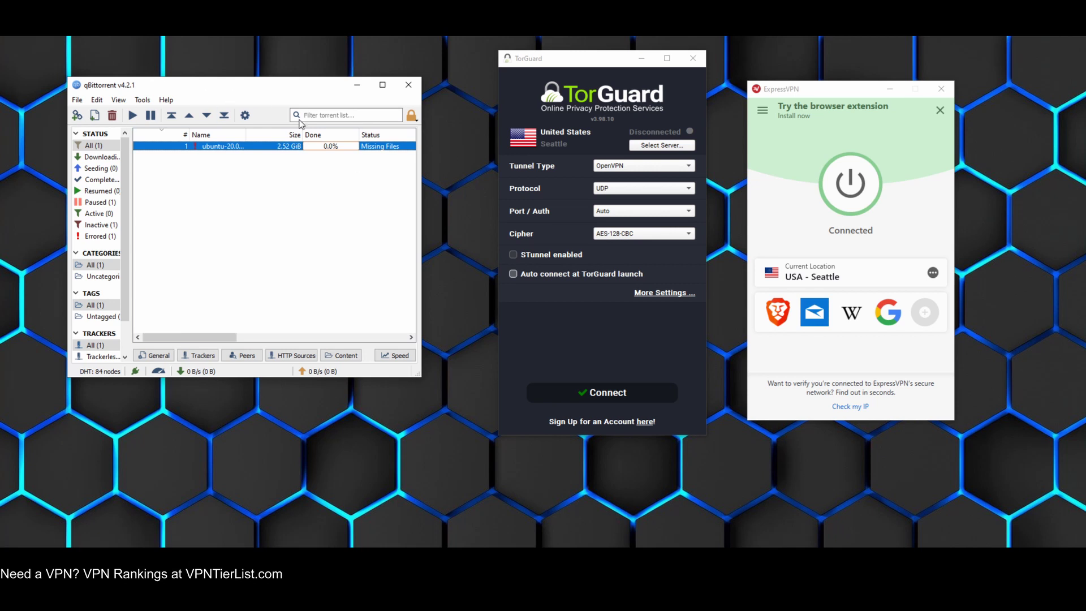
pyautogui.moveTo(625, 93); pyautogui.dragTo(599, 89)
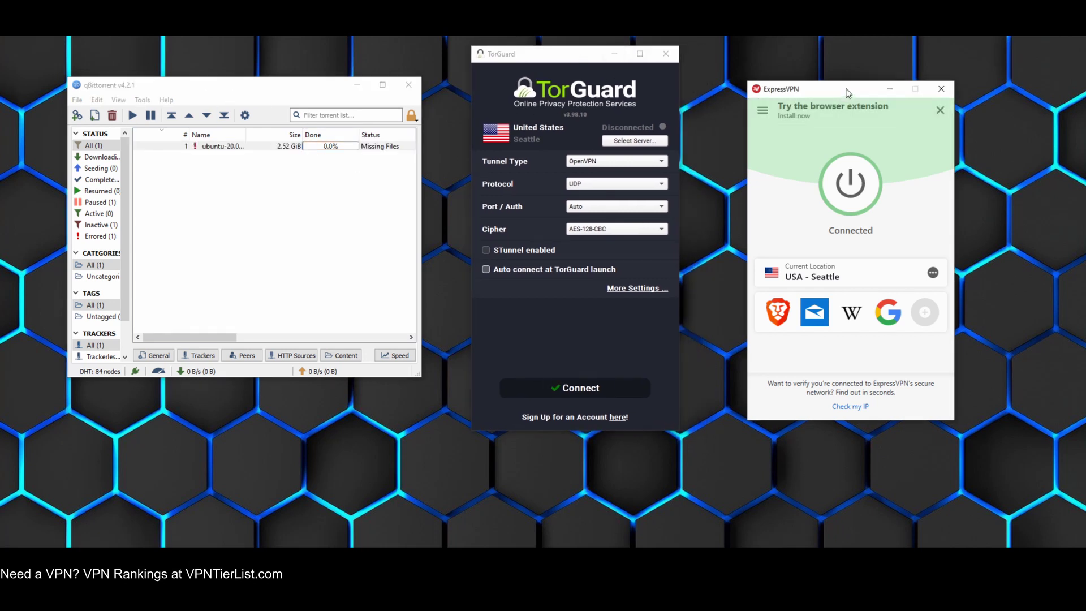
pyautogui.moveTo(845, 93); pyautogui.dragTo(816, 79)
pyautogui.moveTo(266, 86); pyautogui.dragTo(289, 92)
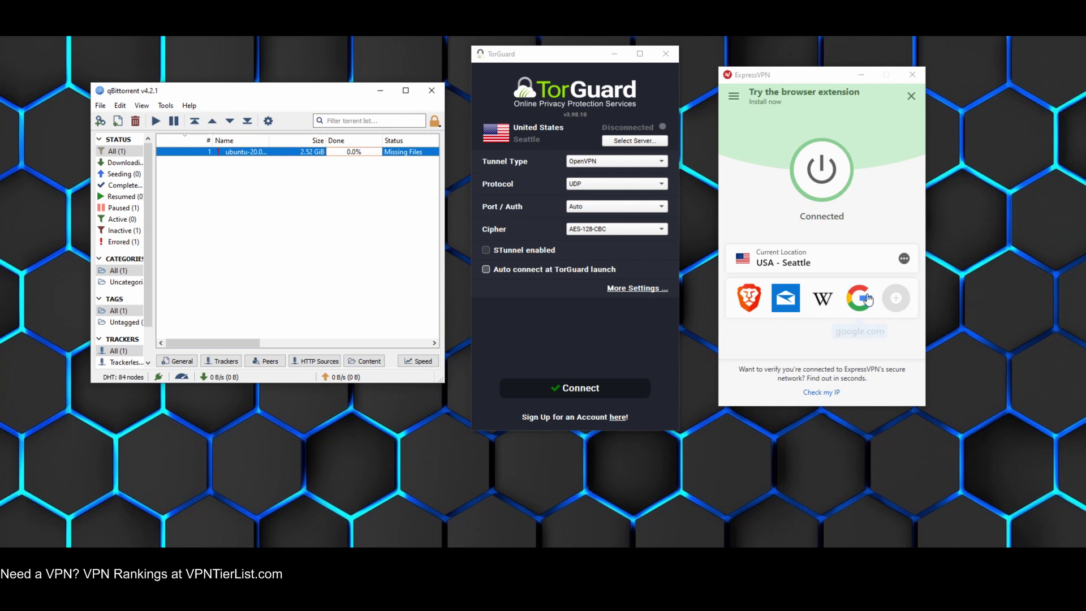
pyautogui.moveTo(788, 73); pyautogui.dragTo(797, 78)
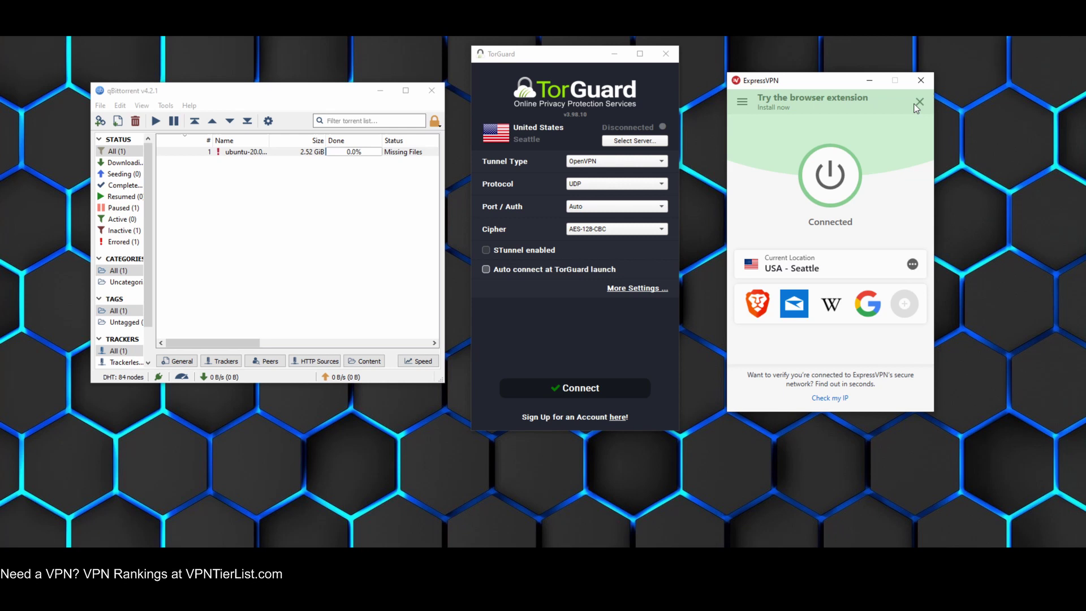
pyautogui.moveTo(843, 83); pyautogui.dragTo(841, 84)
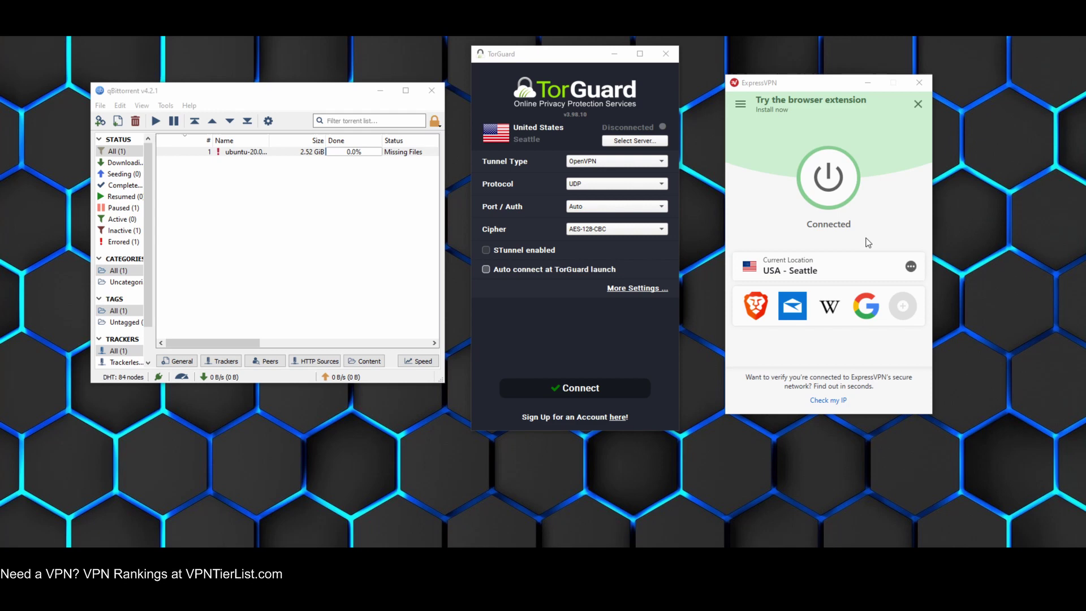
pyautogui.click(639, 291)
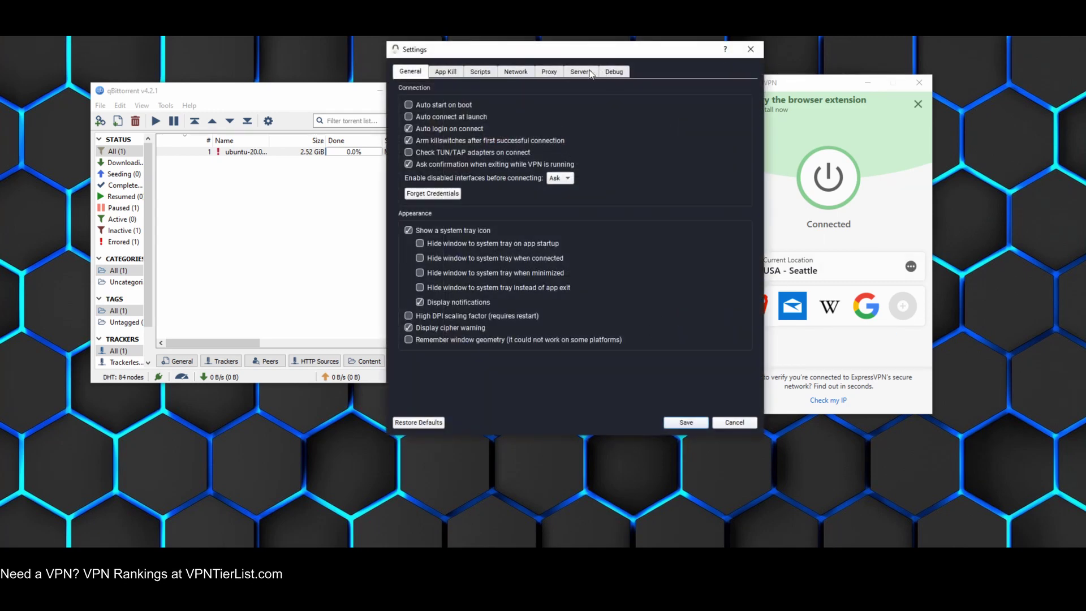
pyautogui.click(590, 72)
pyautogui.moveTo(589, 55); pyautogui.dragTo(438, 18)
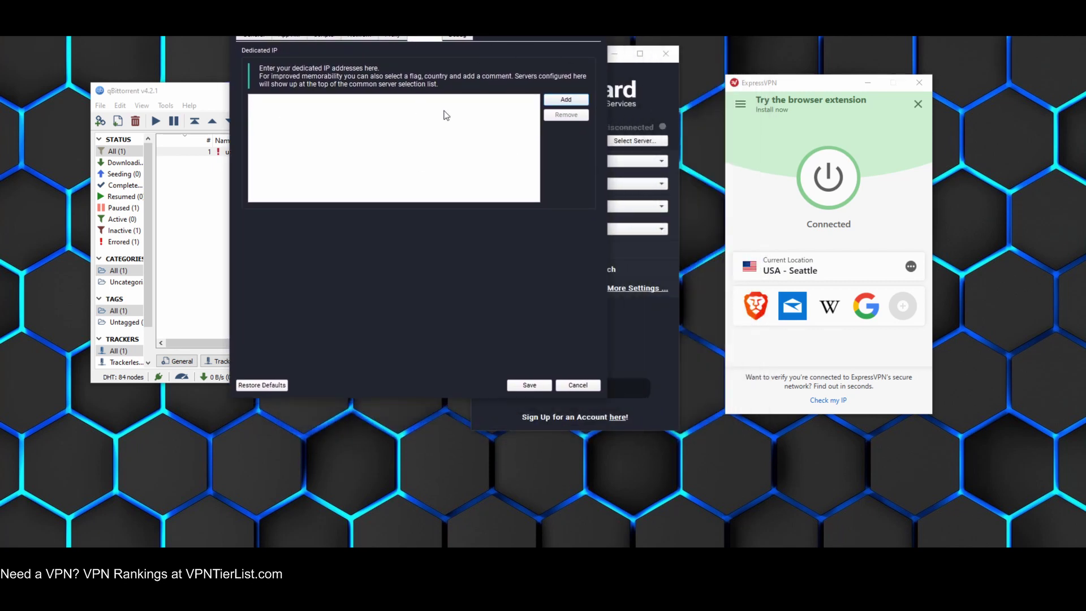
pyautogui.click(582, 385)
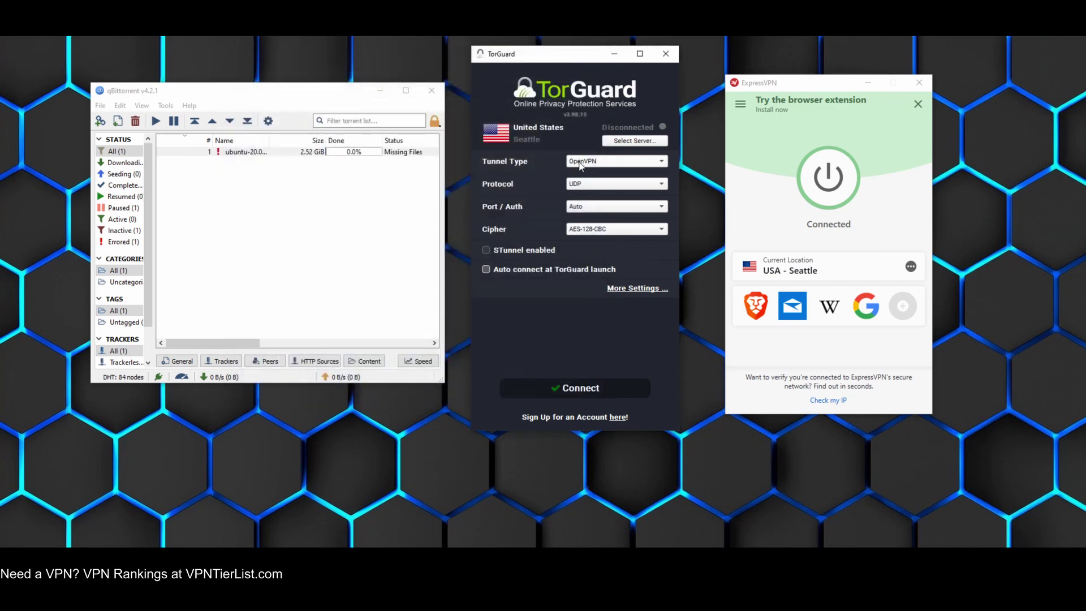
pyautogui.click(573, 161)
pyautogui.click(573, 163)
pyautogui.click(627, 141)
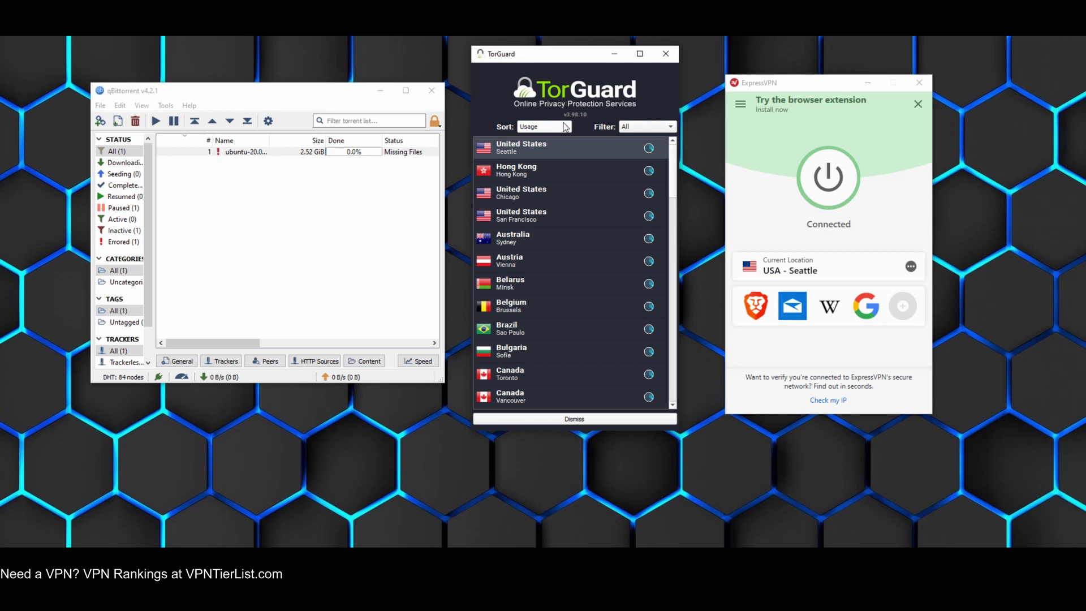
pyautogui.click(582, 419)
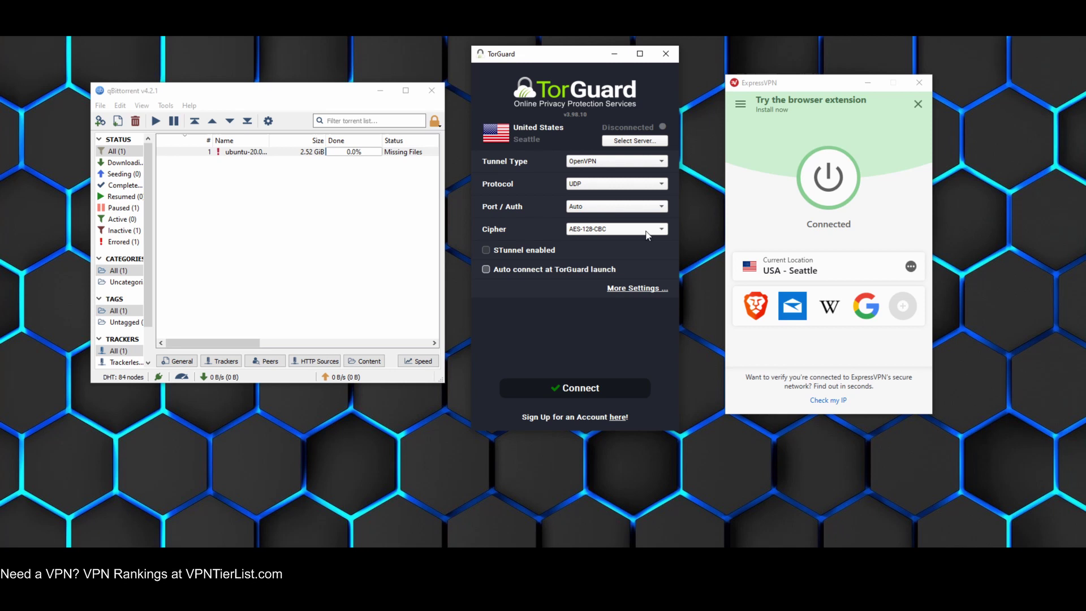
# - Open ExpressVPN's VPN Locations list and scroll through the recommended countries
pyautogui.moveTo(909, 269); pyautogui.dragTo(872, 239)
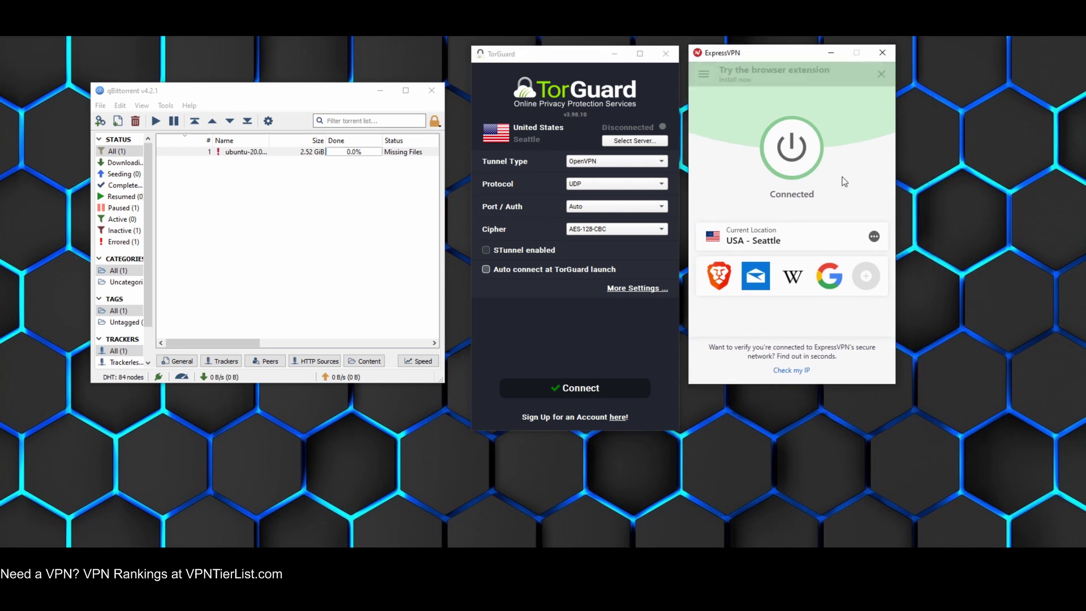
pyautogui.click(873, 237)
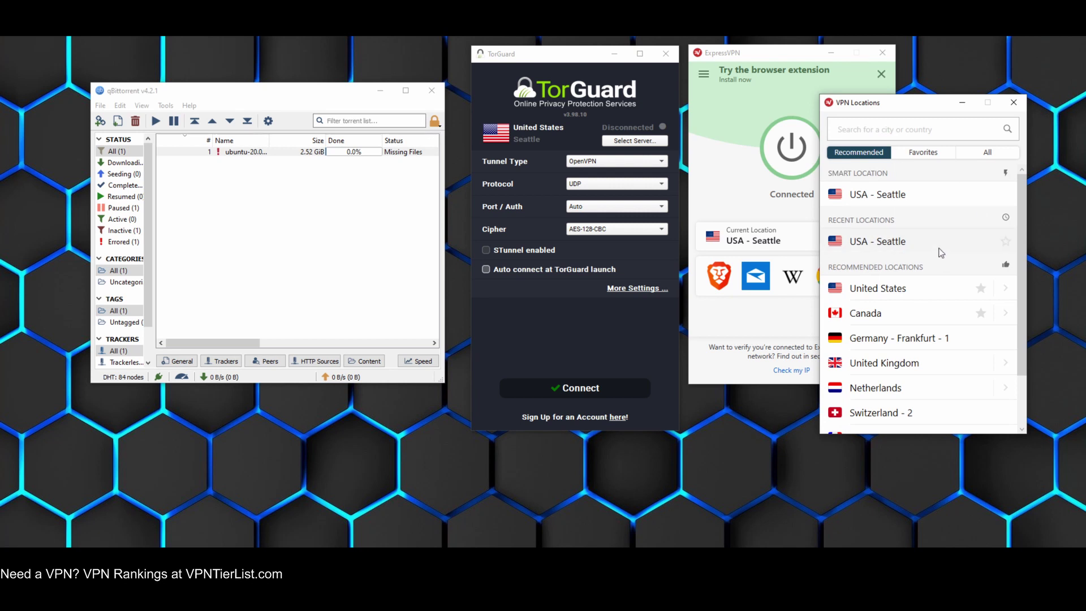
pyautogui.scroll(-3, 950, 266)
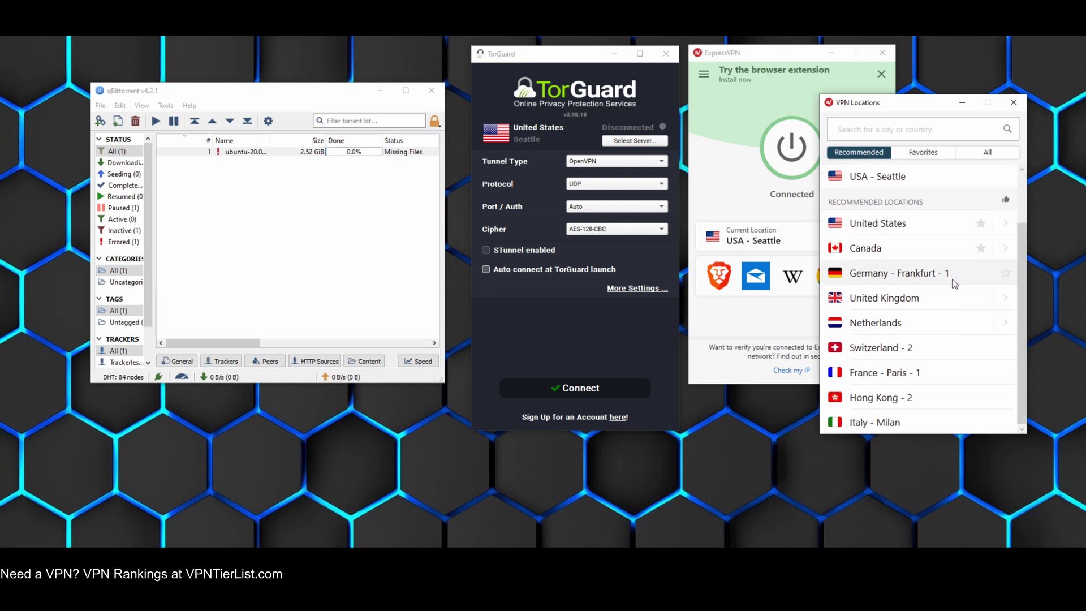
pyautogui.scroll(3, 959, 294)
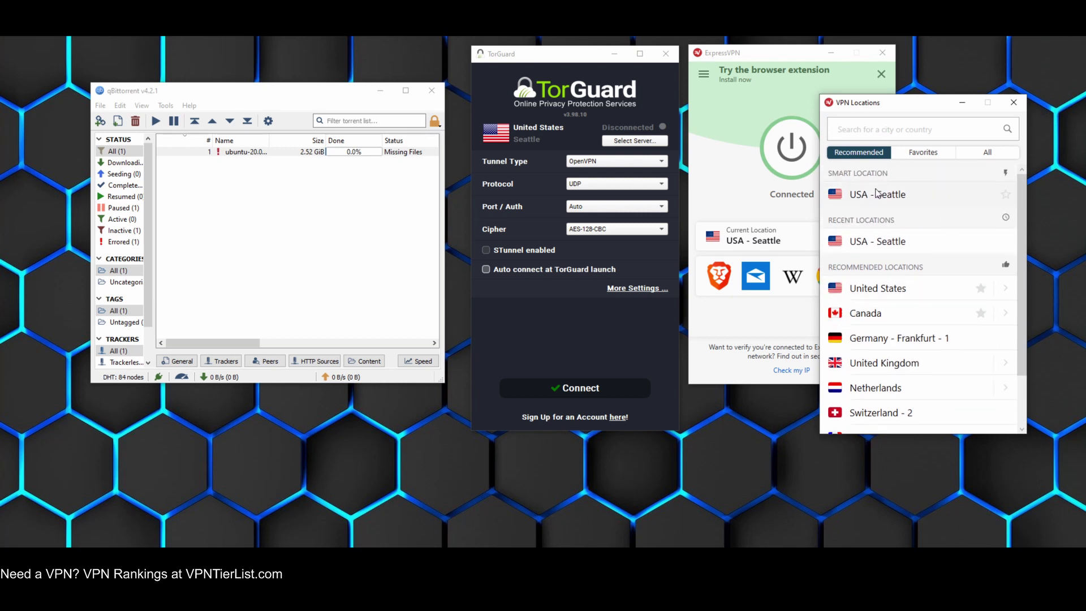
pyautogui.scroll(-2, 941, 249)
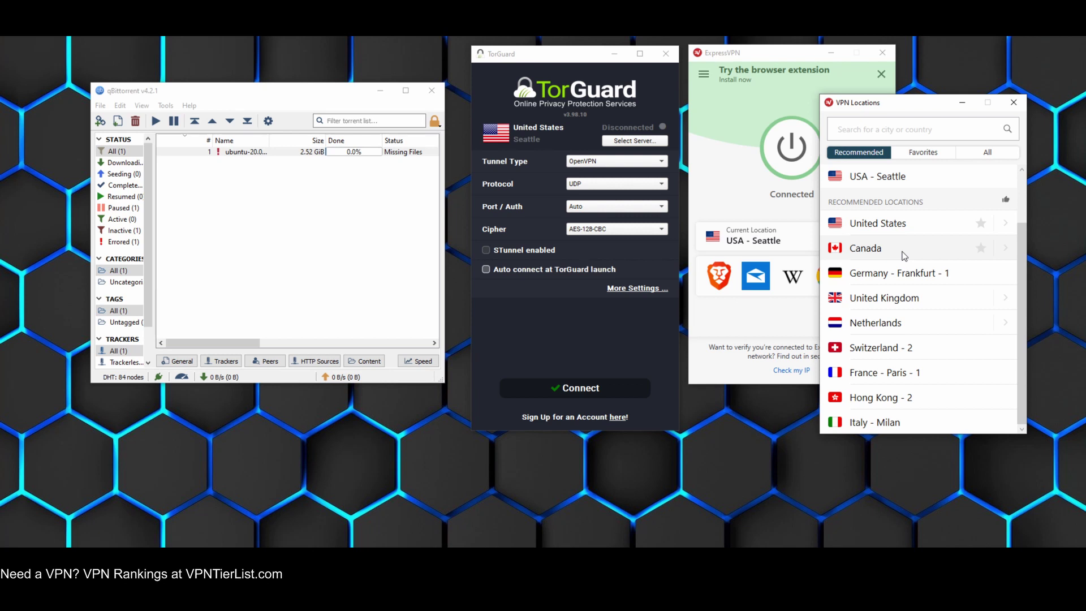
pyautogui.click(594, 163)
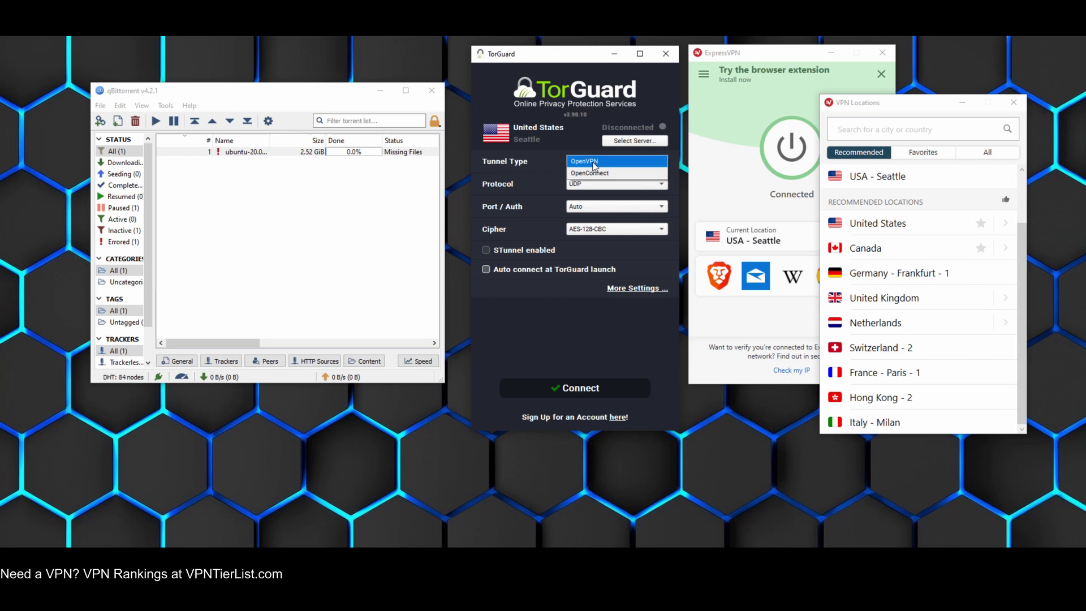
pyautogui.click(593, 164)
pyautogui.click(598, 227)
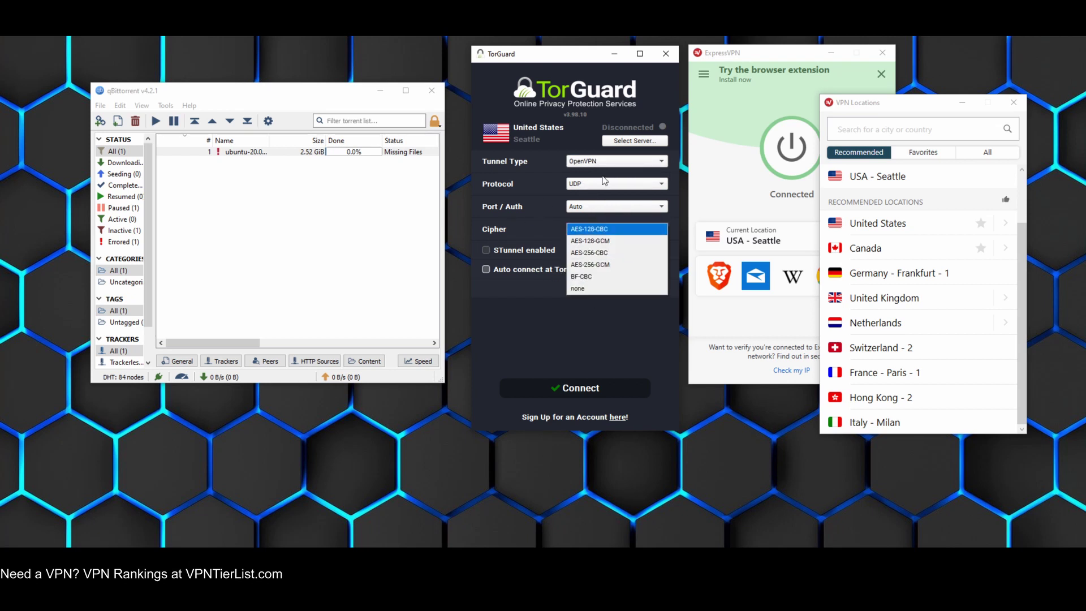
pyautogui.click(624, 164)
pyautogui.click(623, 164)
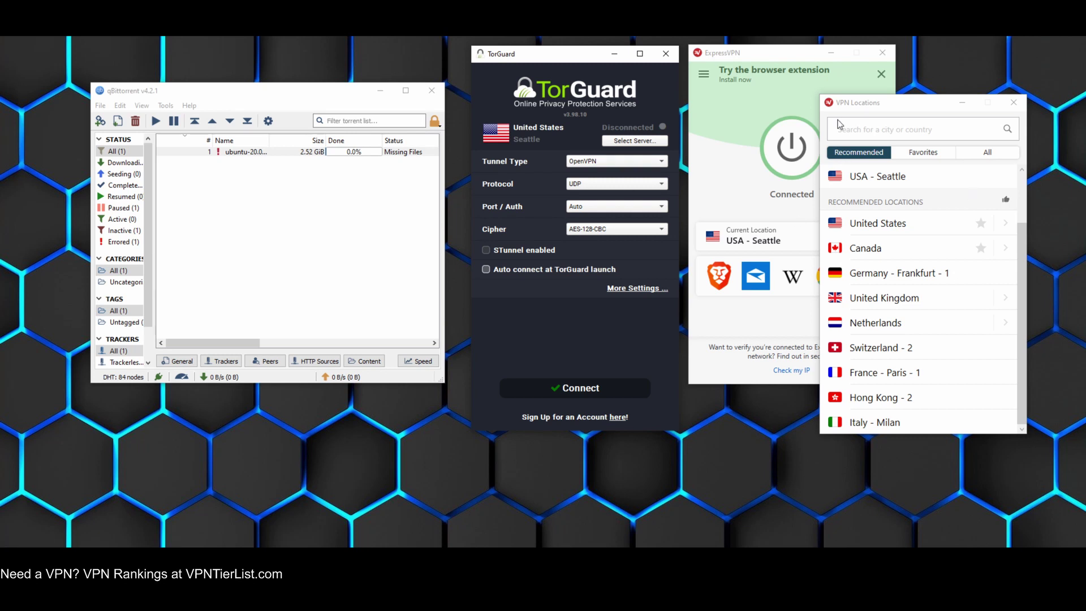
pyautogui.click(608, 163)
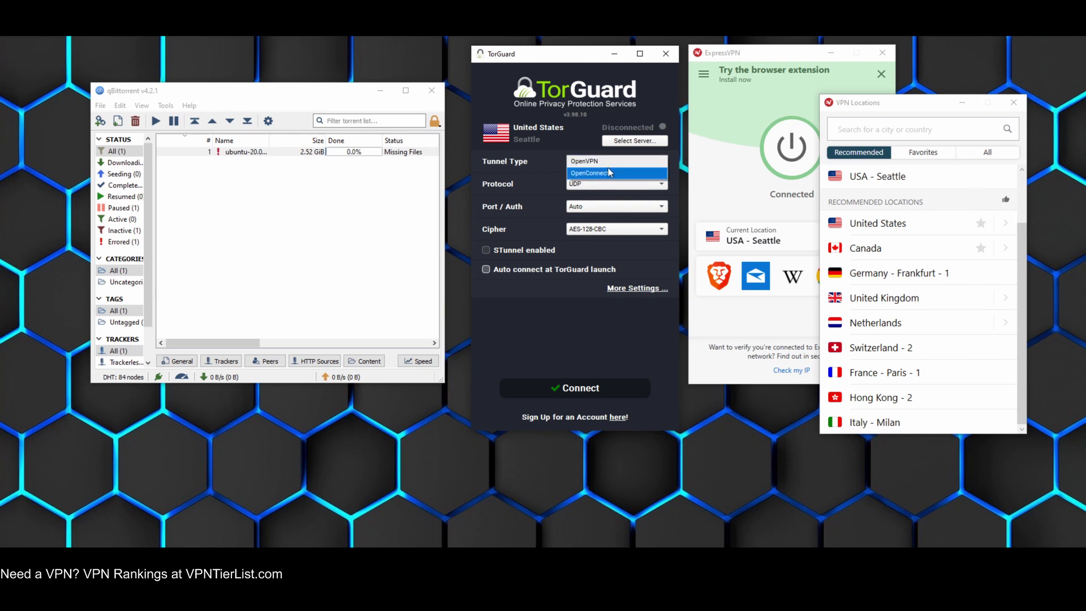
pyautogui.click(605, 170)
pyautogui.click(608, 163)
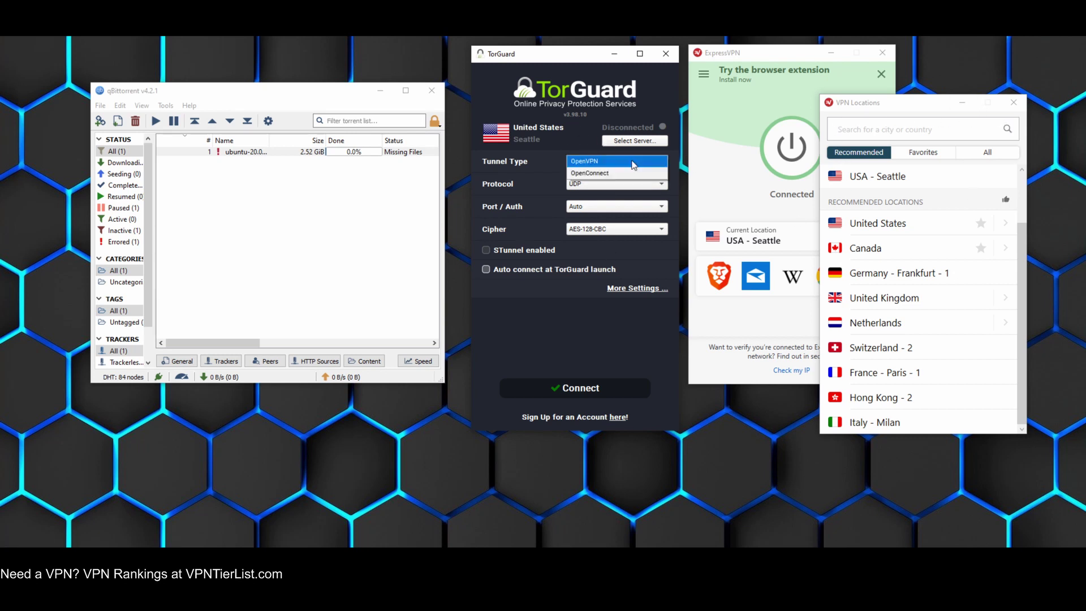
pyautogui.click(608, 172)
pyautogui.click(610, 163)
pyautogui.click(611, 163)
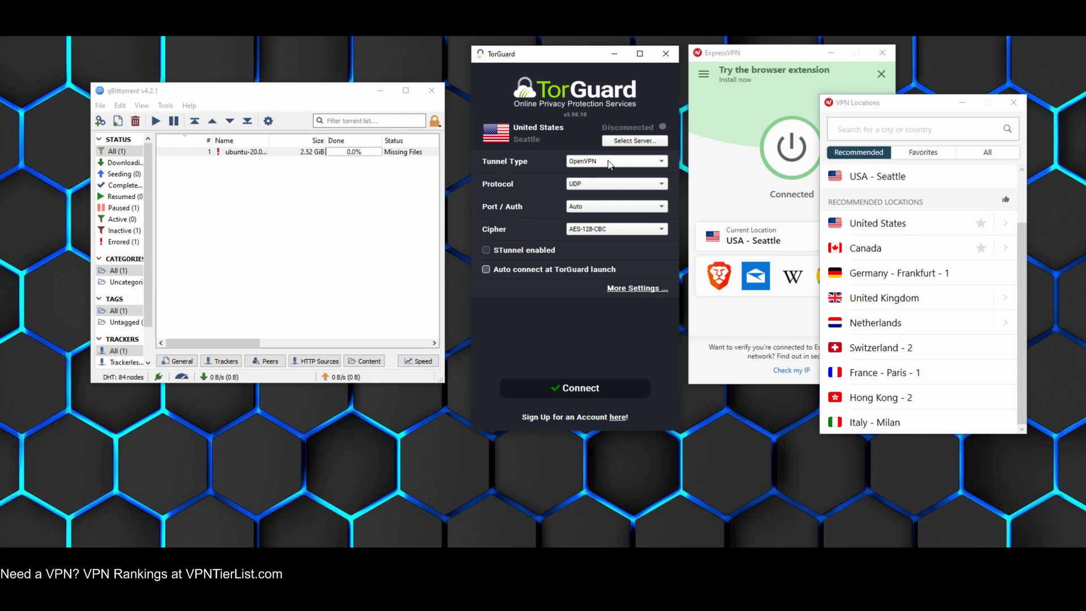
pyautogui.click(704, 74)
pyautogui.click(729, 138)
pyautogui.click(478, 97)
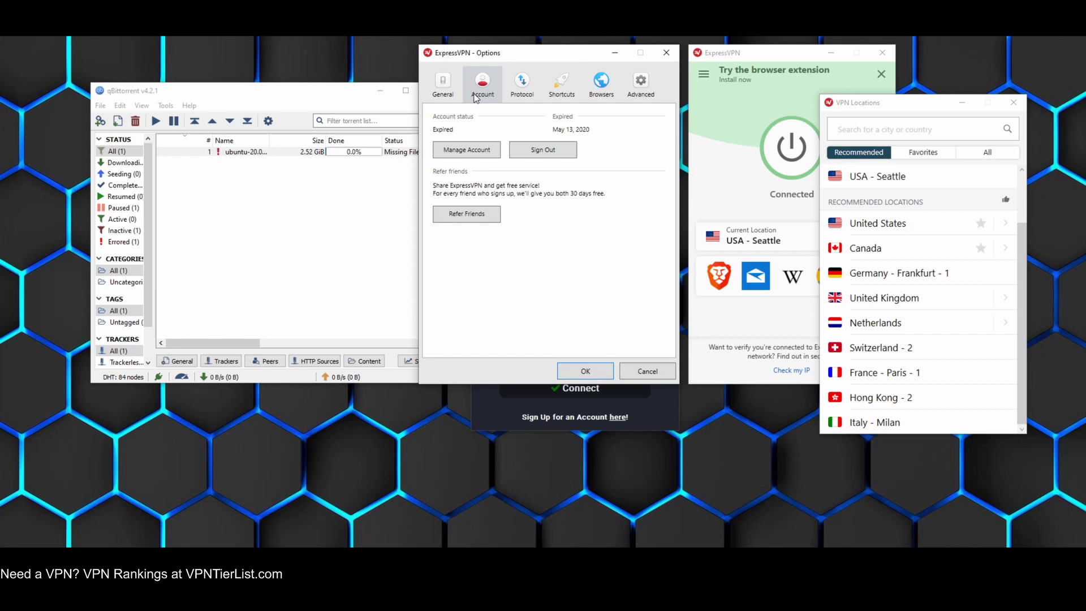
pyautogui.click(523, 86)
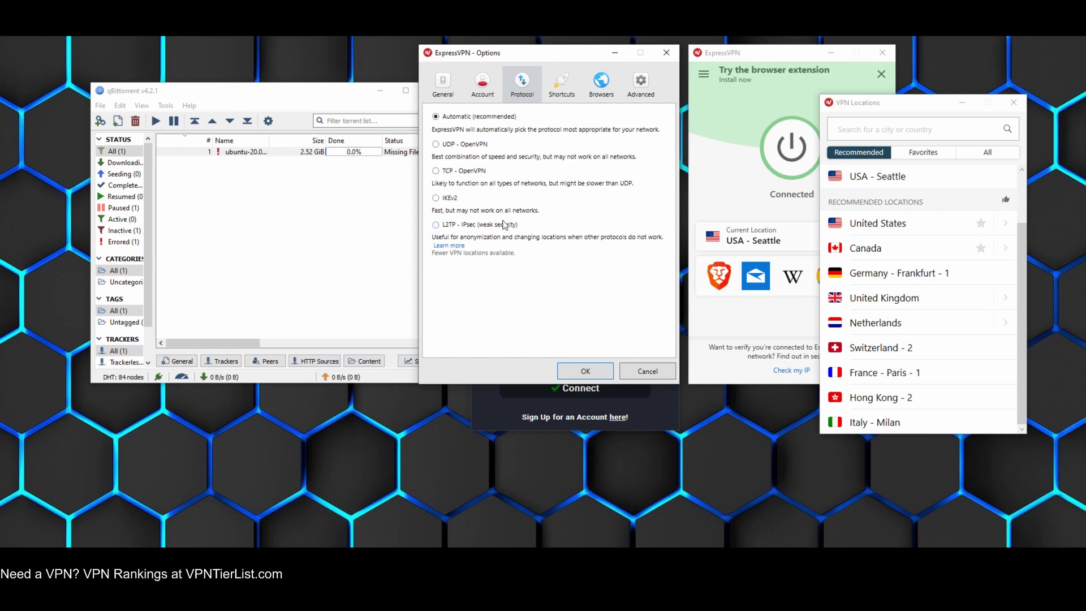
pyautogui.click(595, 371)
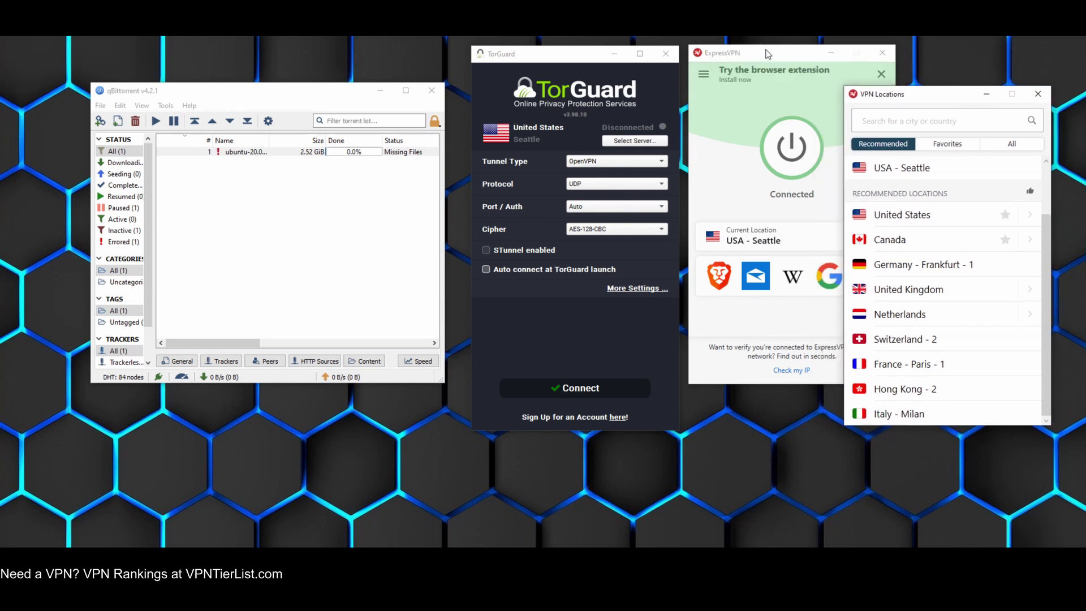
# - Line up the ExpressVPN and VPN Locations windows side by side and activate each
pyautogui.moveTo(767, 54); pyautogui.dragTo(691, 68)
pyautogui.moveTo(920, 95); pyautogui.dragTo(924, 73)
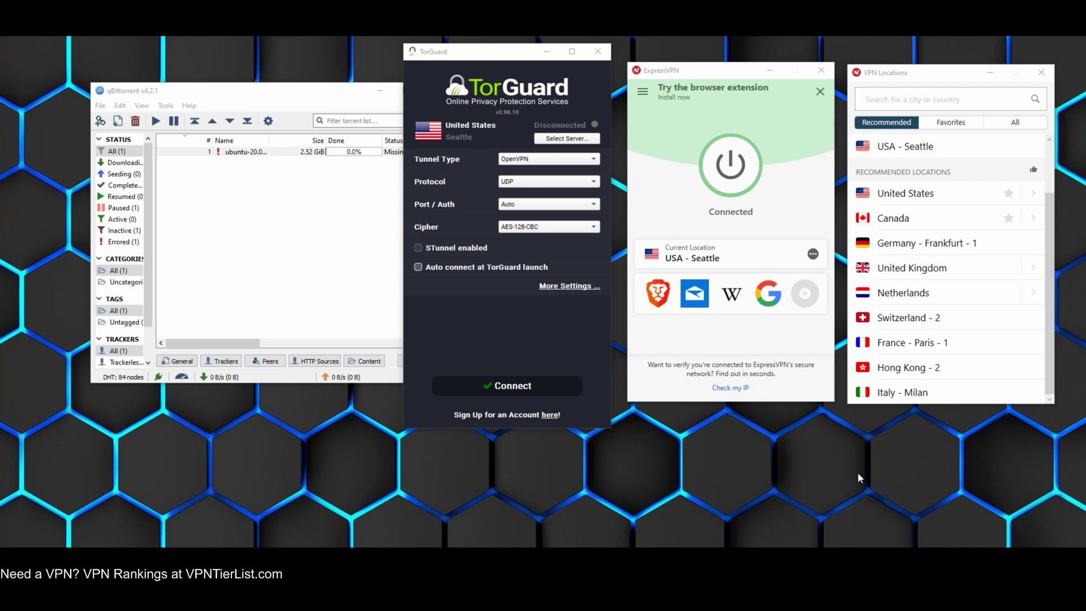
pyautogui.click(702, 72)
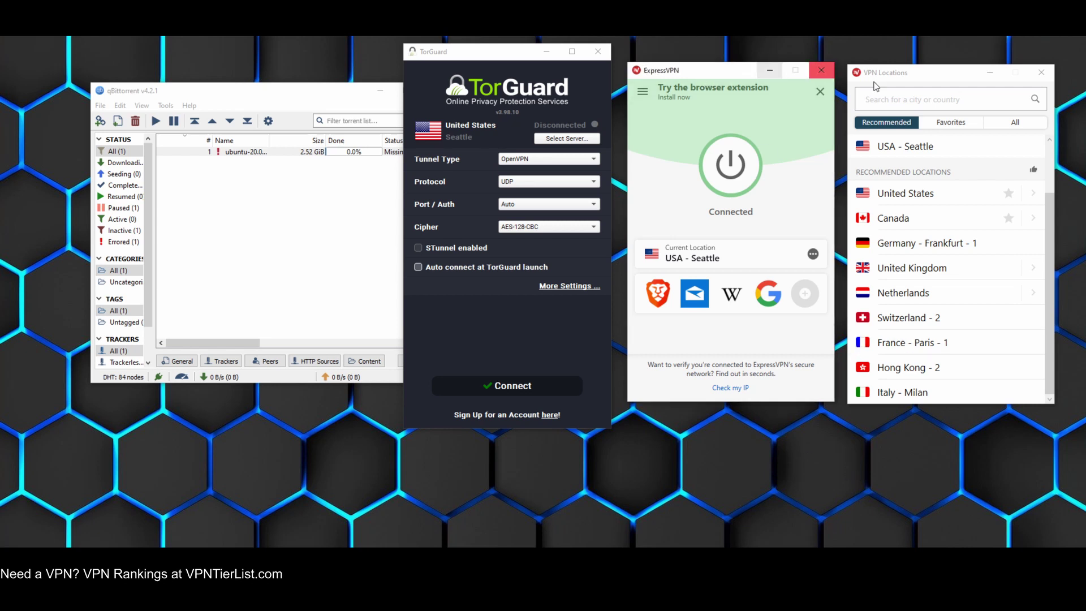
pyautogui.click(877, 86)
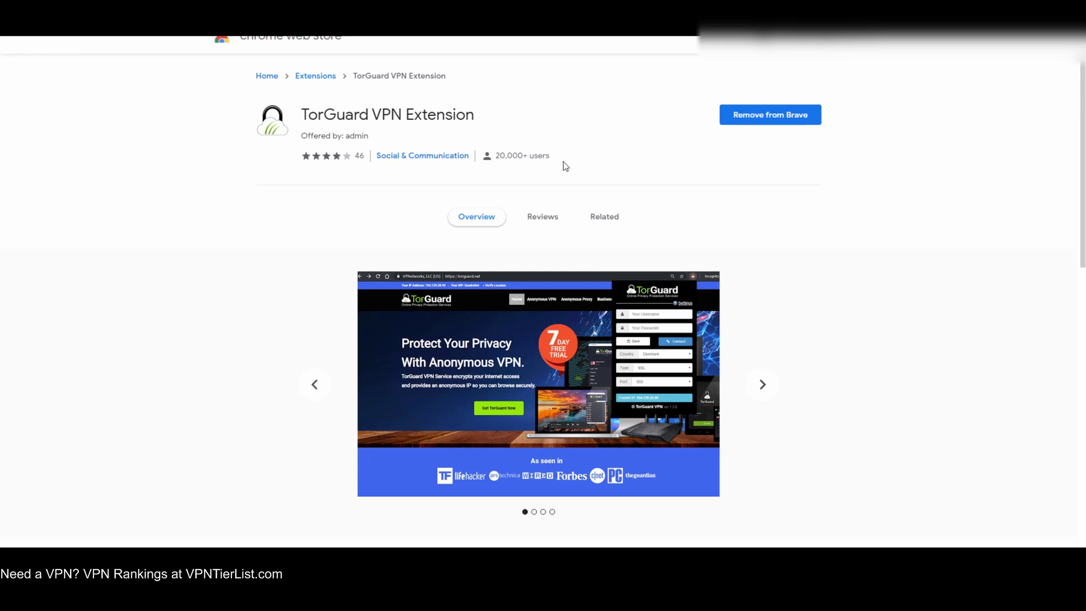
pyautogui.moveTo(489, 113); pyautogui.dragTo(300, 116)
pyautogui.click(548, 124)
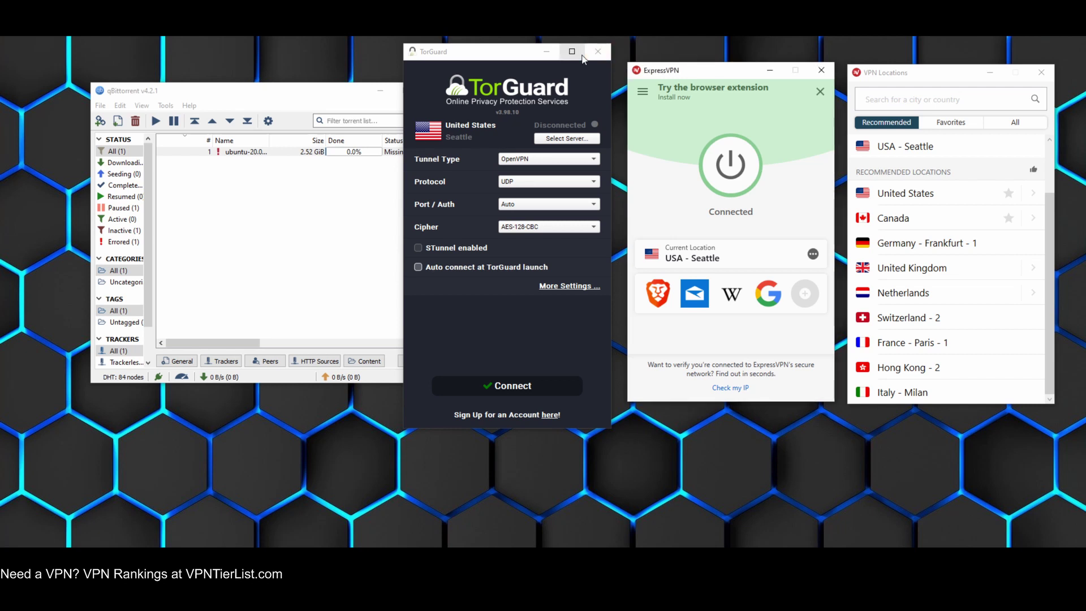
# - Shift qBittorrent left and realign TorGuard and ExpressVPN beside it
pyautogui.moveTo(494, 56); pyautogui.dragTo(507, 62)
pyautogui.moveTo(356, 94); pyautogui.dragTo(291, 94)
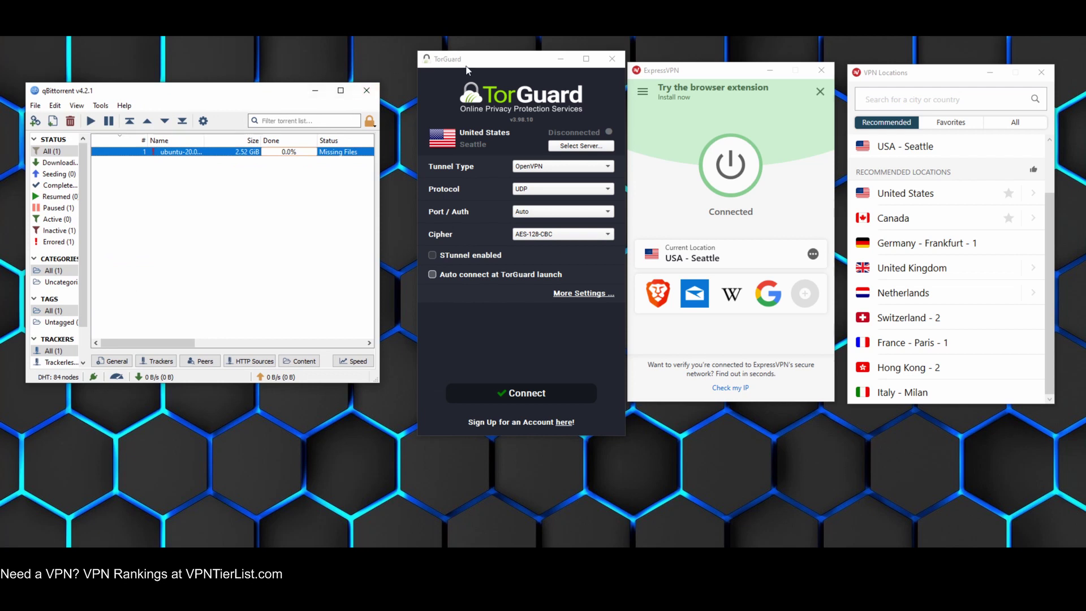
pyautogui.moveTo(472, 63); pyautogui.dragTo(445, 59)
pyautogui.moveTo(694, 70); pyautogui.dragTo(685, 72)
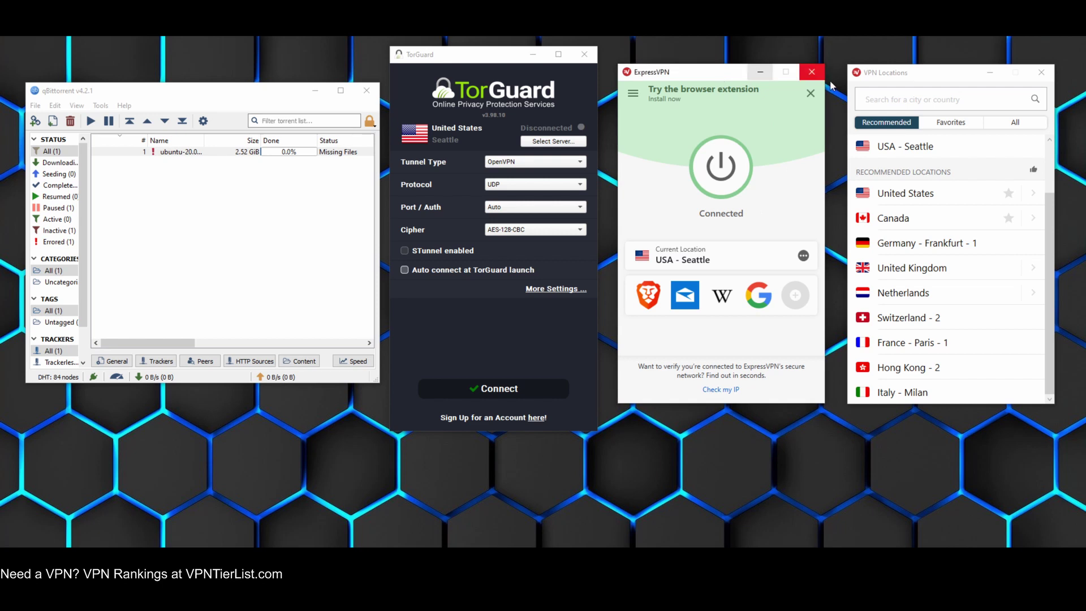
pyautogui.click(936, 74)
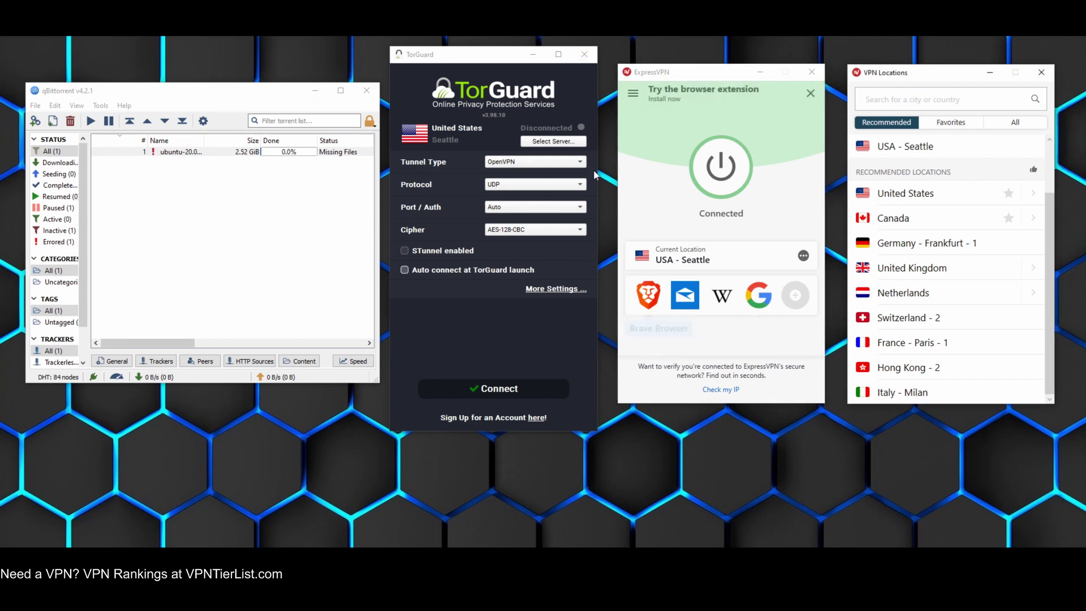